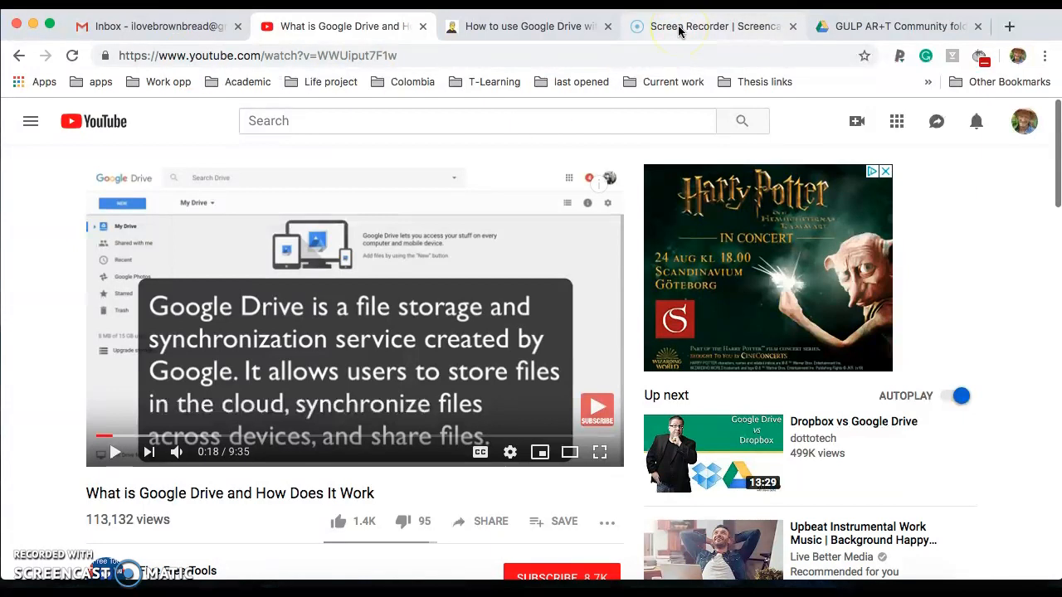
# Switch from the video to the GULP AR+T Community Drive tab and open Personal Profiles
pyautogui.click(530, 25)
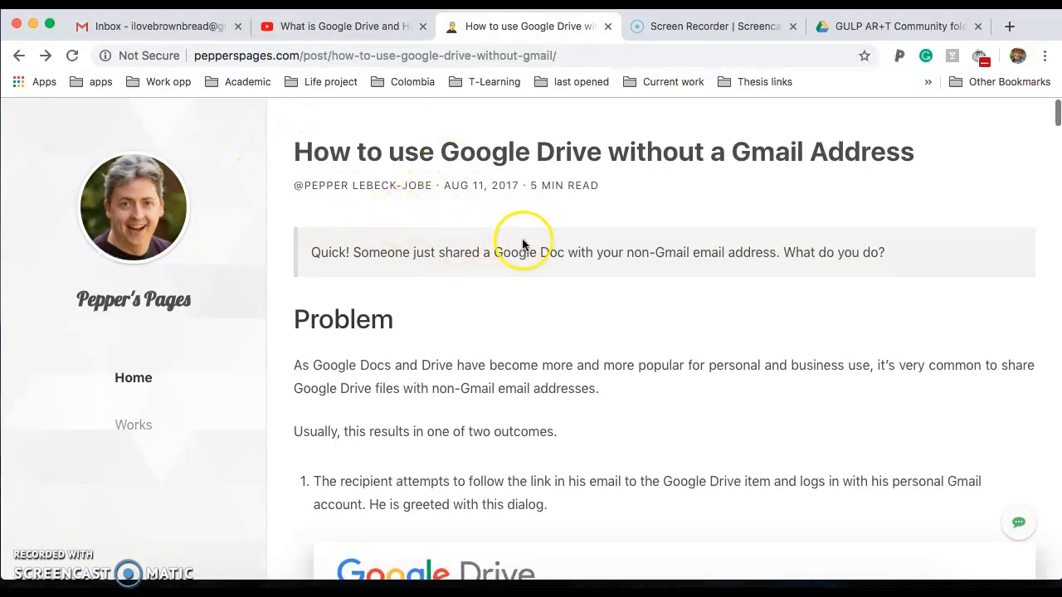
pyautogui.click(864, 30)
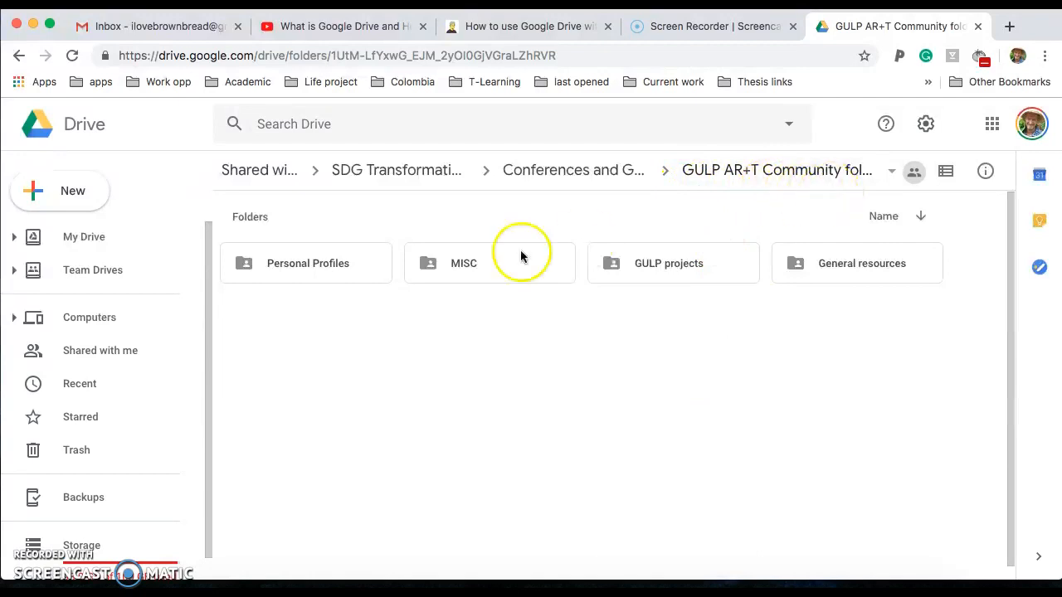
pyautogui.doubleClick(314, 272)
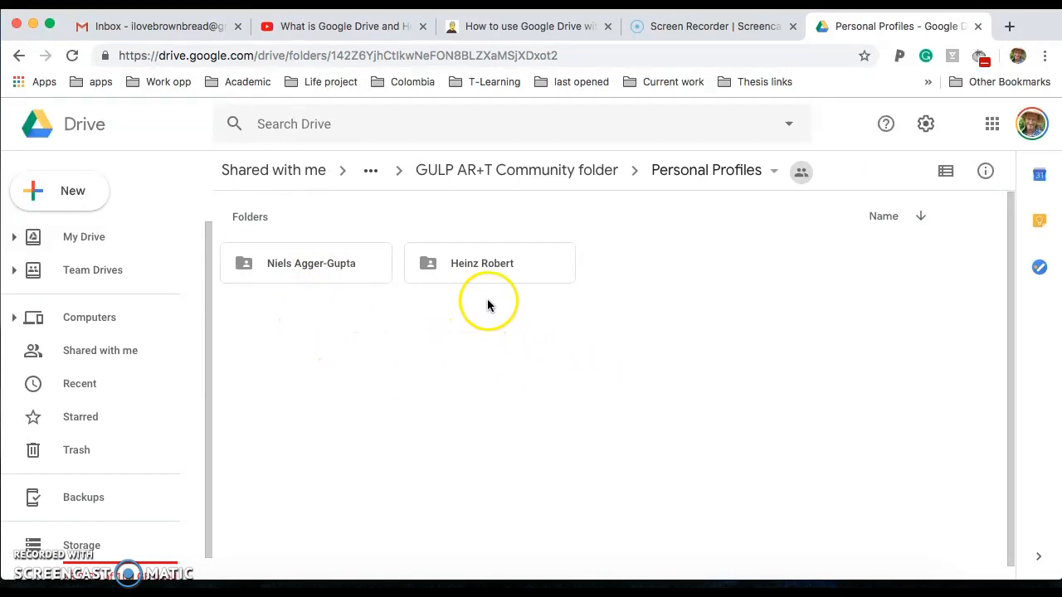
# Look through one member's profile photos, then return to Personal Profiles and bring up its add-item menu
pyautogui.doubleClick(486, 269)
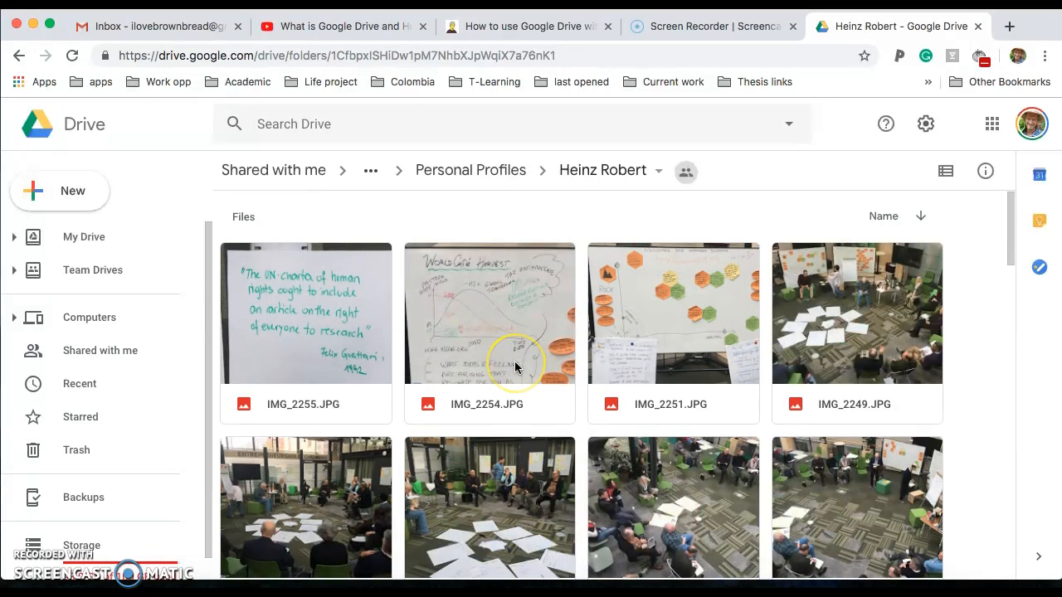
pyautogui.scroll(-3, 514, 368)
pyautogui.scroll(-20, 514, 368)
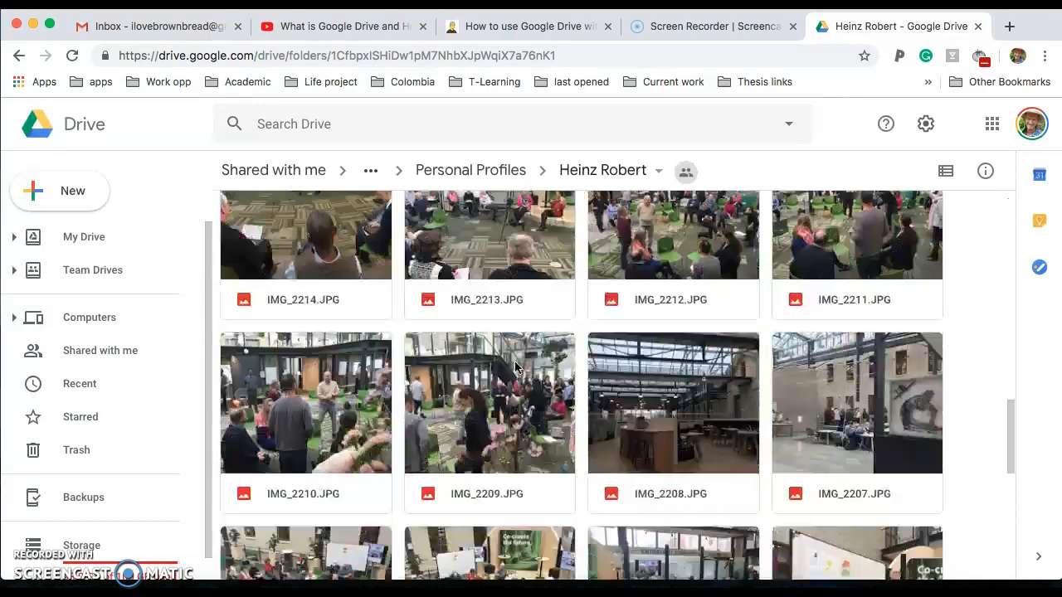
pyautogui.scroll(20, 514, 367)
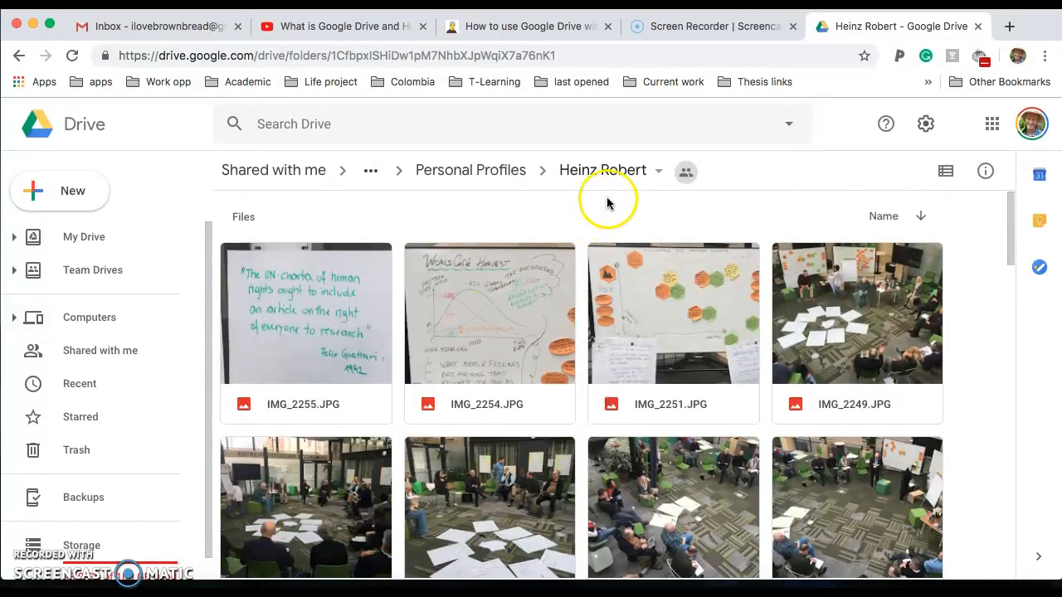
pyautogui.click(471, 172)
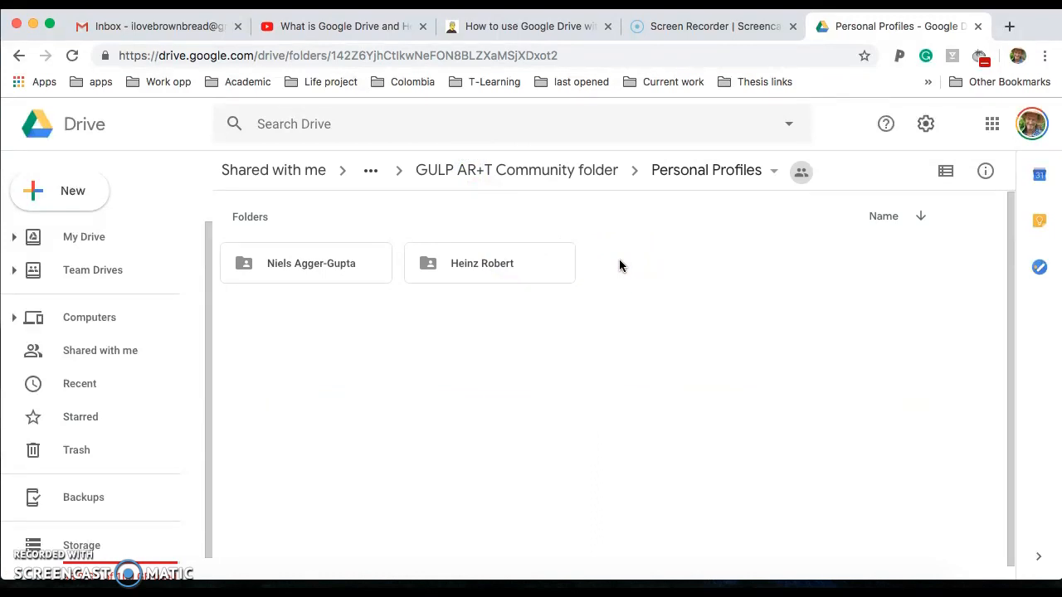
pyautogui.rightClick(620, 264)
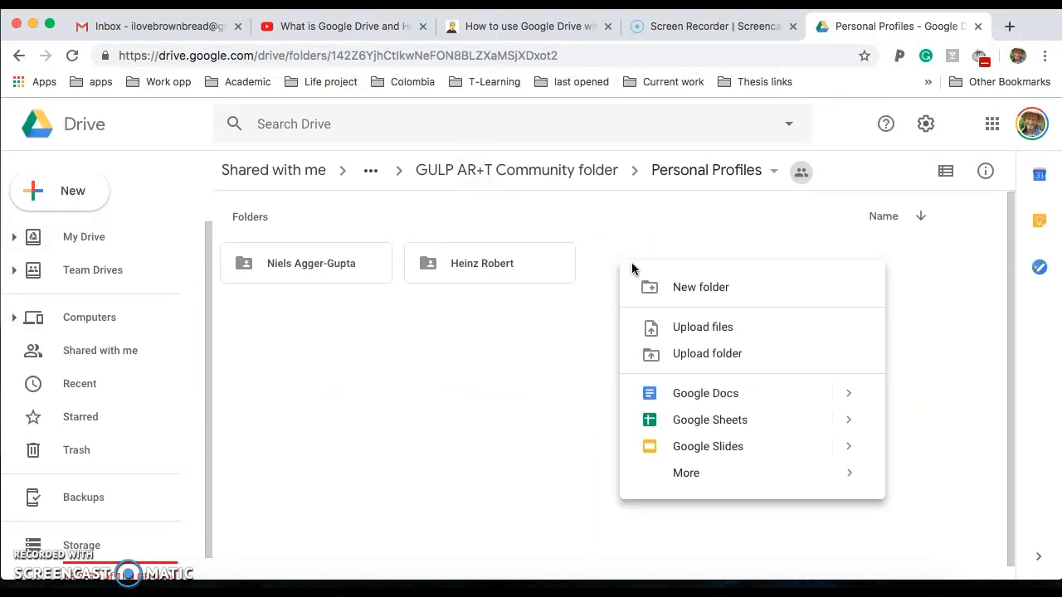
# Create a third profile folder in Personal Profiles, named with the member's full name
pyautogui.click(669, 295)
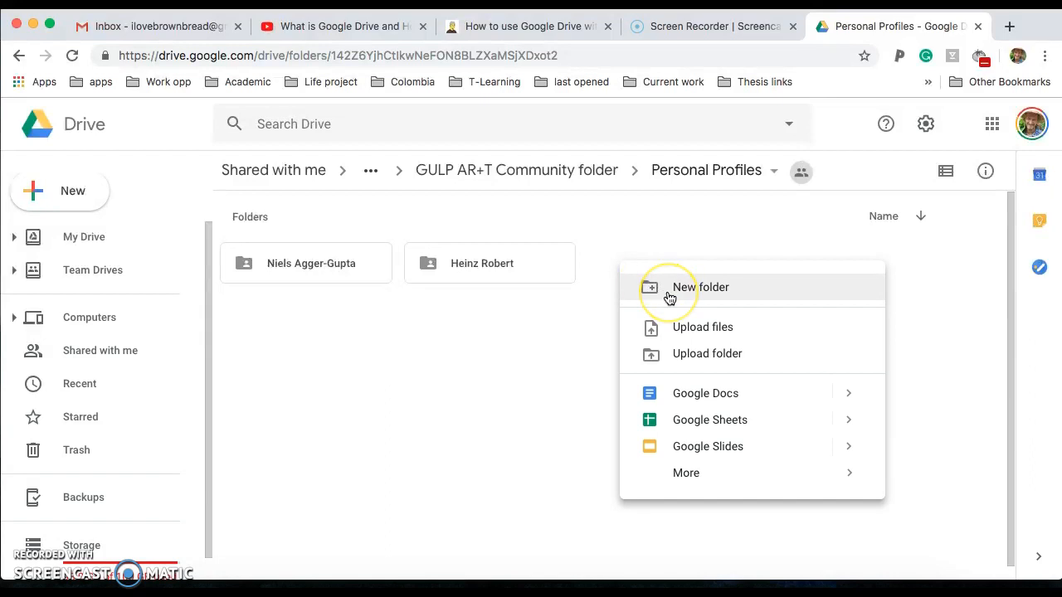
pyautogui.click(528, 318)
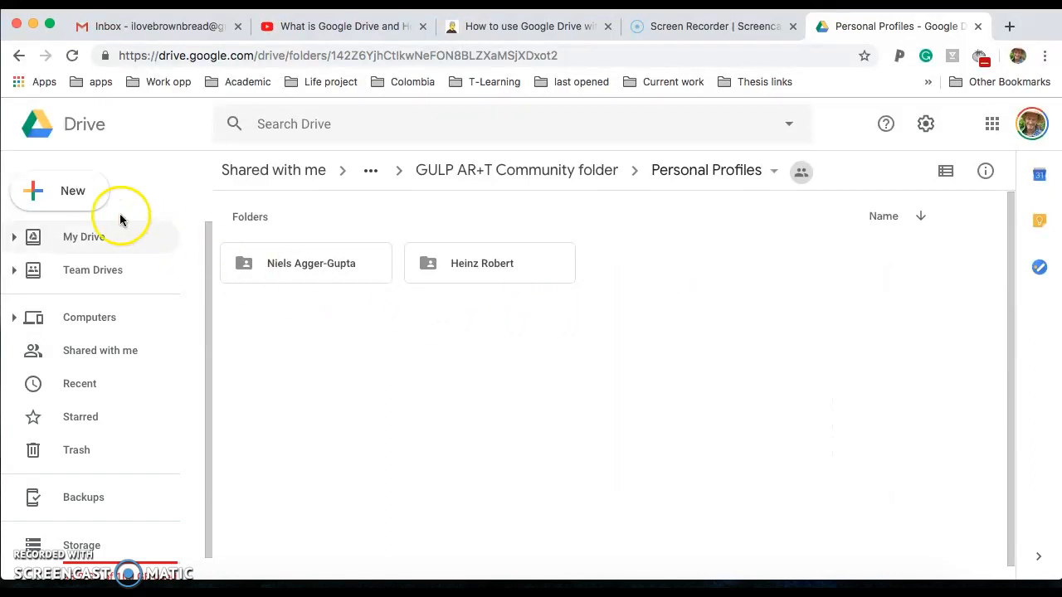
pyautogui.click(71, 199)
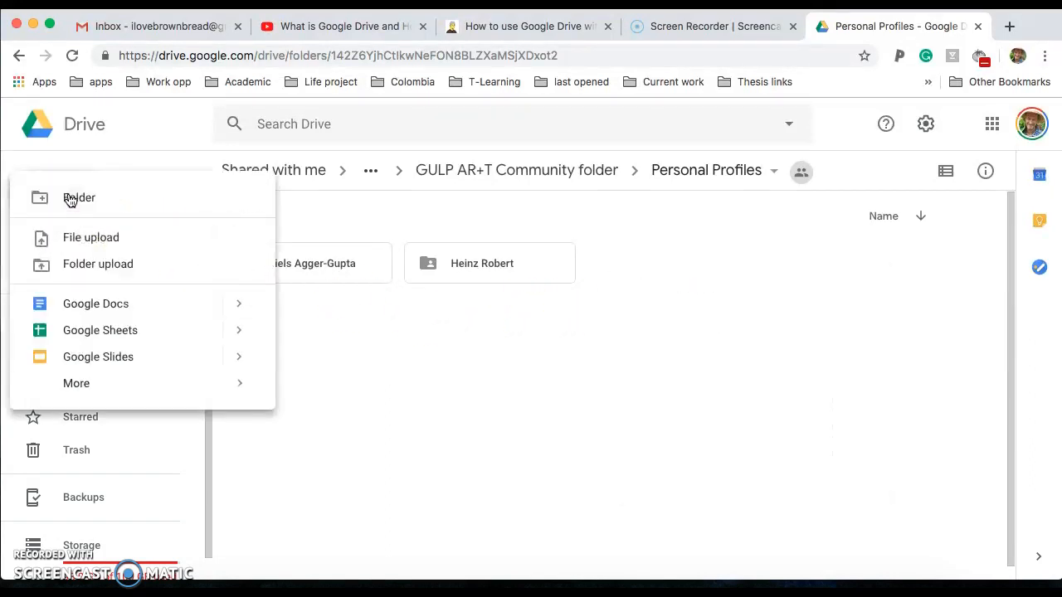
pyautogui.click(70, 199)
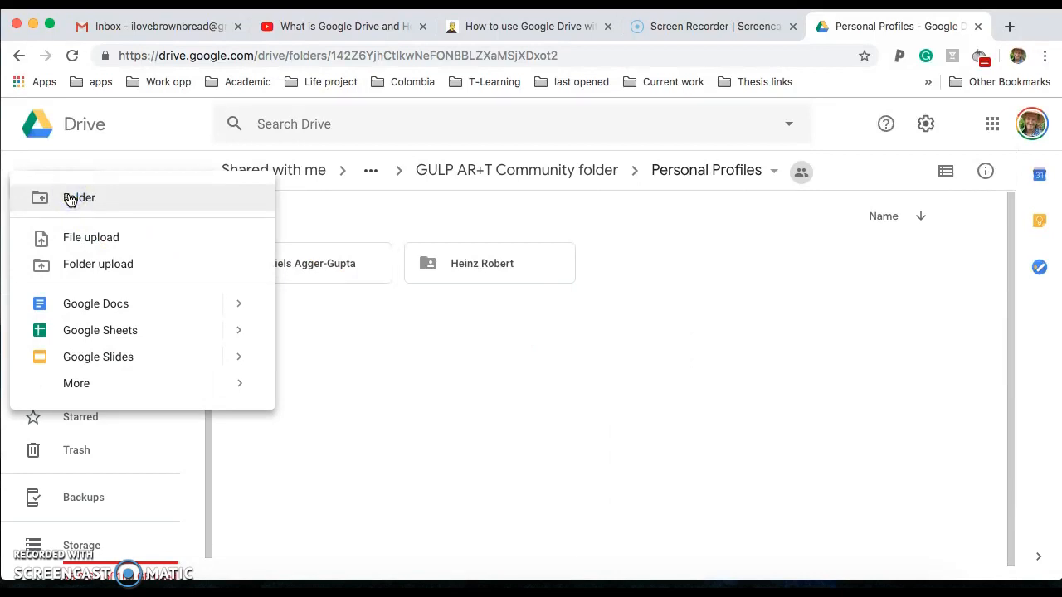
pyautogui.click(114, 199)
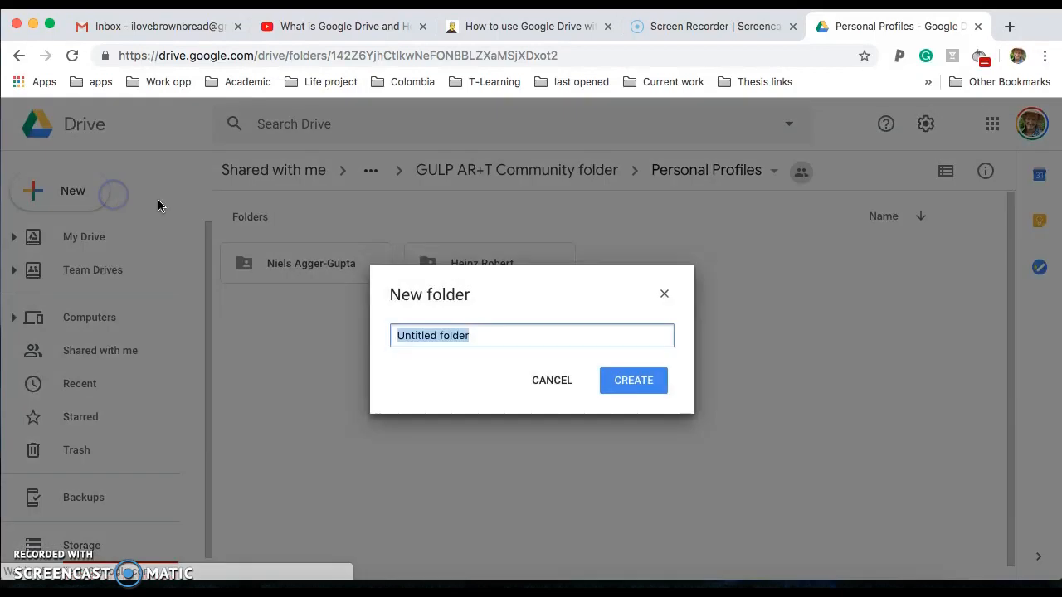
pyautogui.click(632, 383)
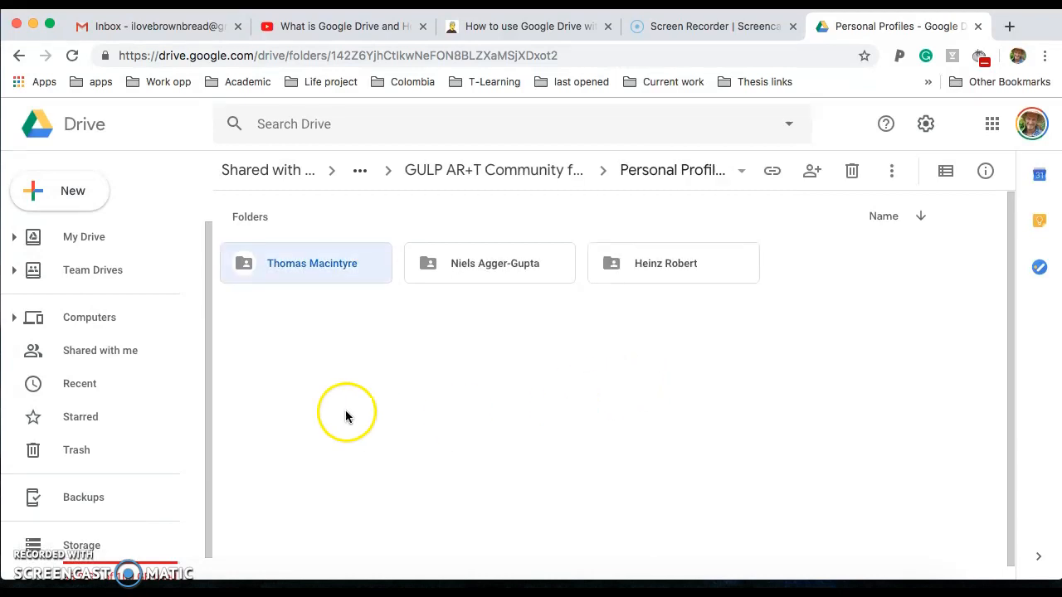
pyautogui.click(311, 270)
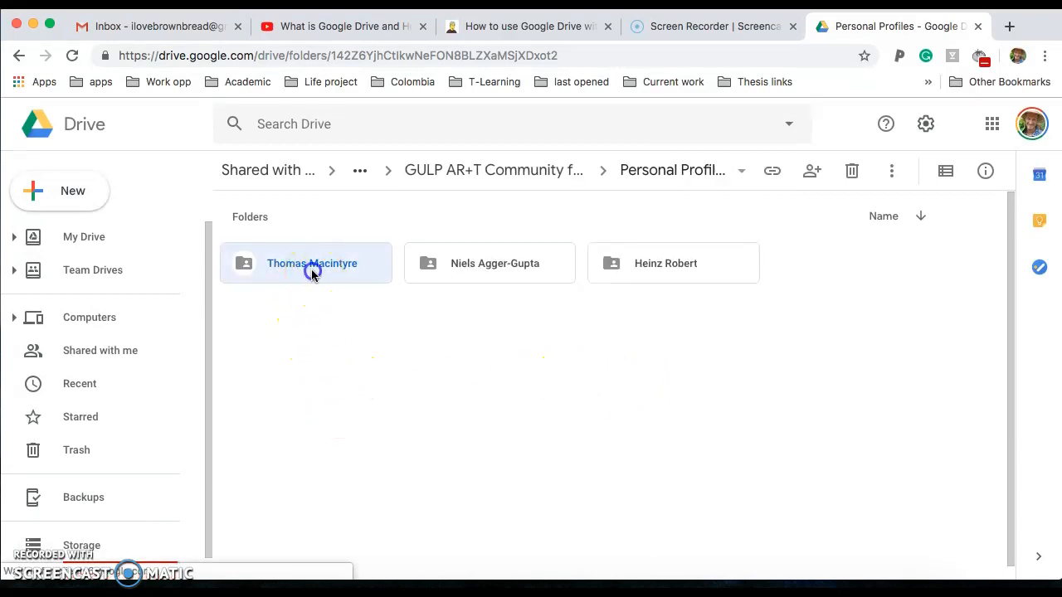
# Open the new profile folder and drag Action Research cartoon.gif into it from the desktop
pyautogui.doubleClick(312, 272)
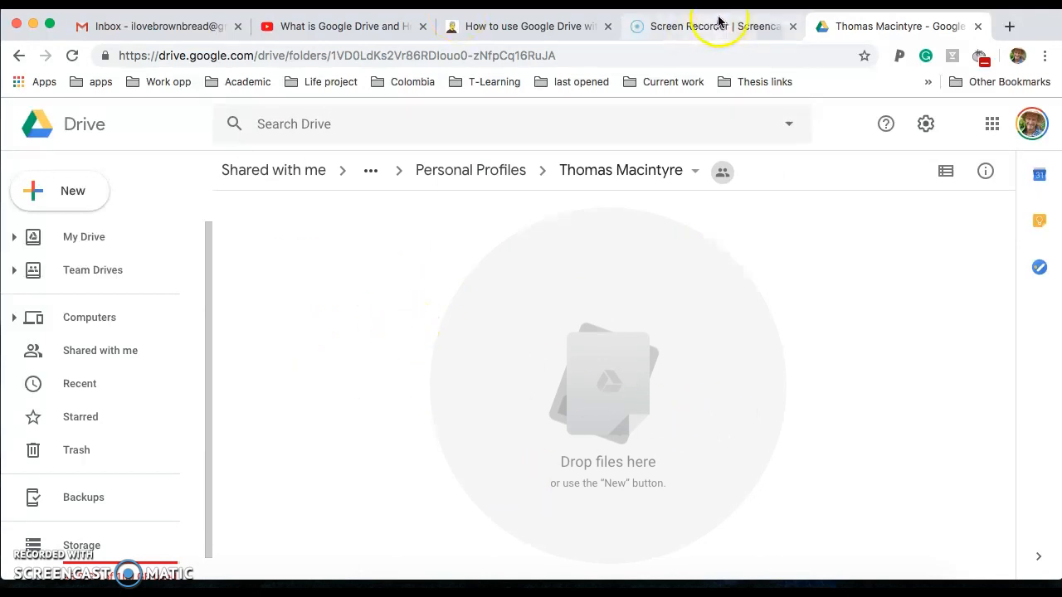
pyautogui.moveTo(681, 11); pyautogui.dragTo(688, 119)
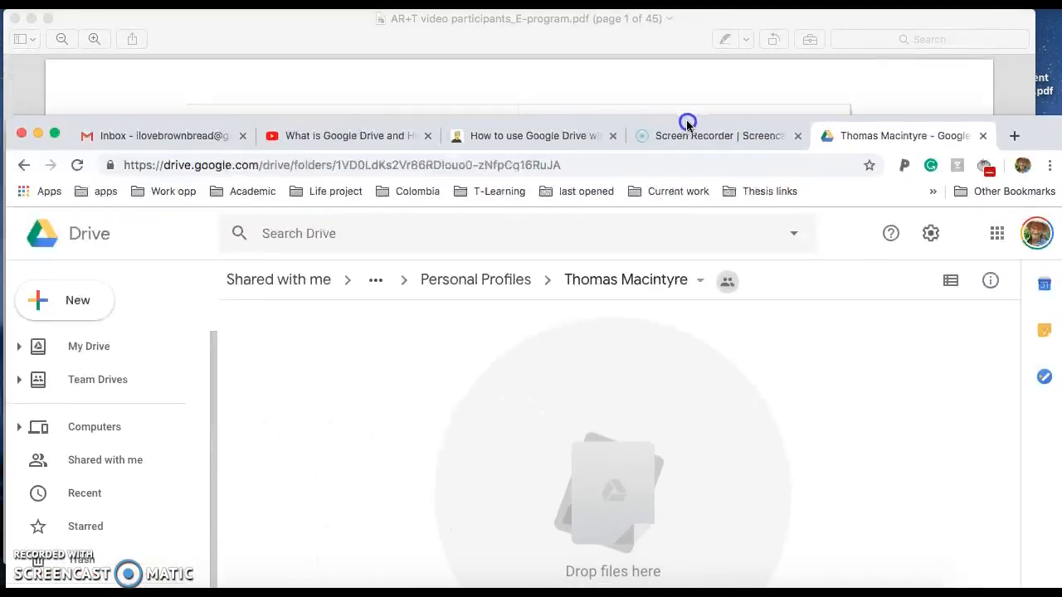
pyautogui.click(15, 19)
pyautogui.click(32, 37)
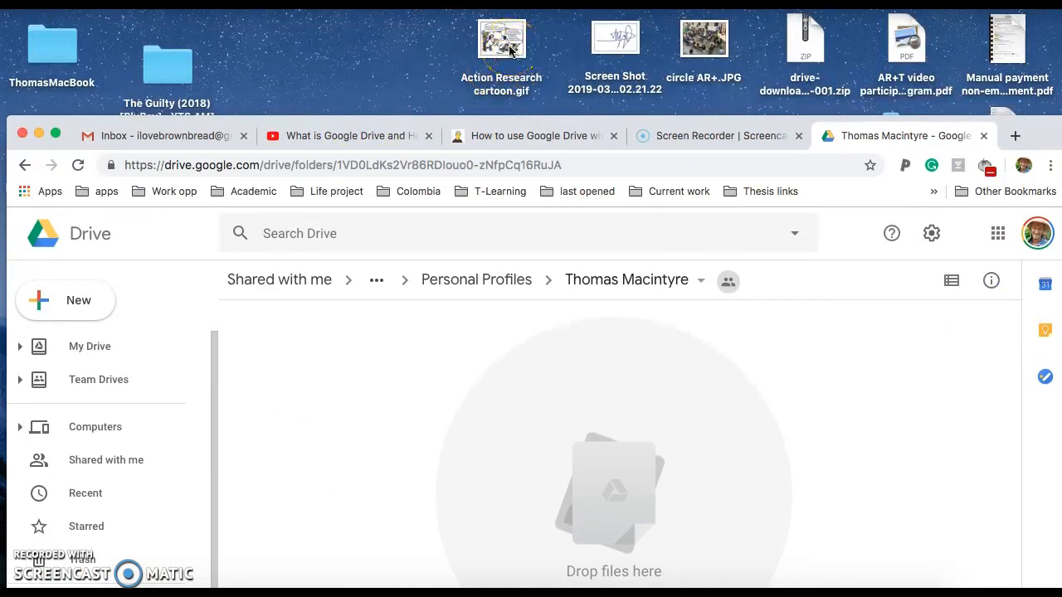
pyautogui.moveTo(510, 50); pyautogui.dragTo(515, 447)
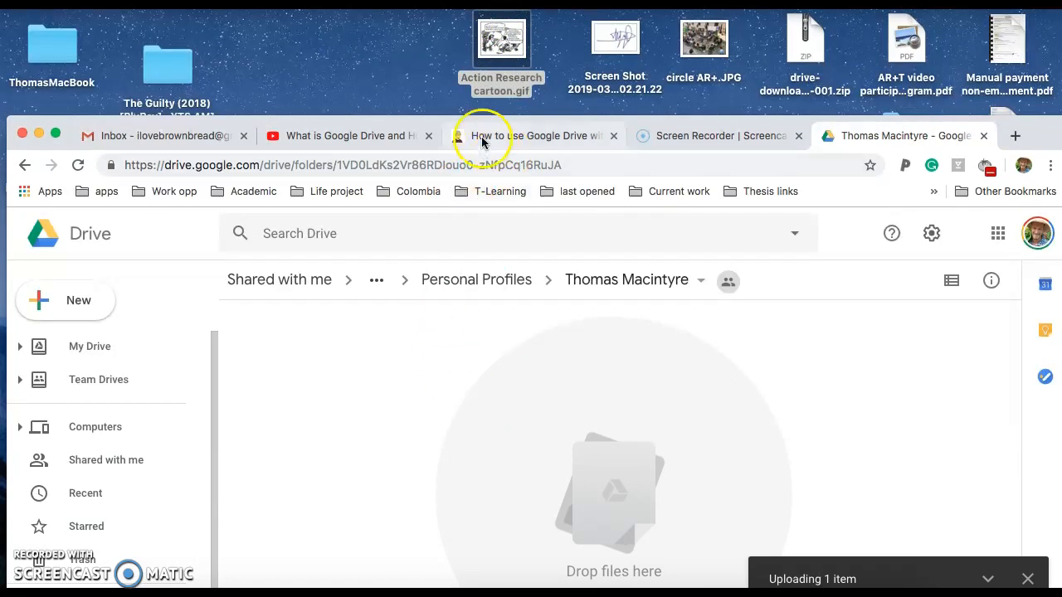
pyautogui.moveTo(431, 127); pyautogui.dragTo(444, 28)
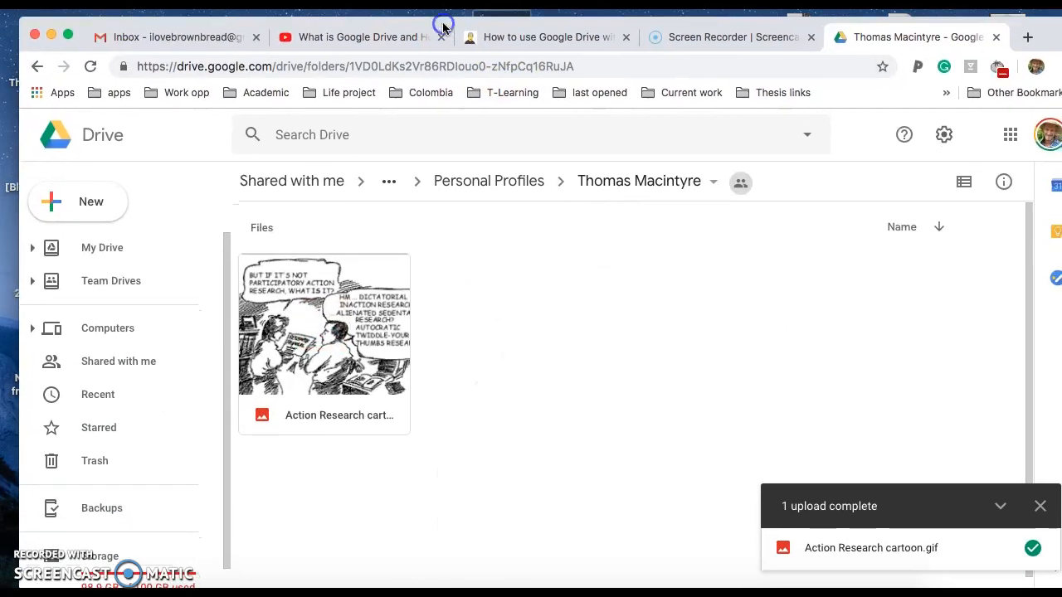
# Upload the 2016 CV PDF from the Desktop into the profile folder
pyautogui.click(93, 206)
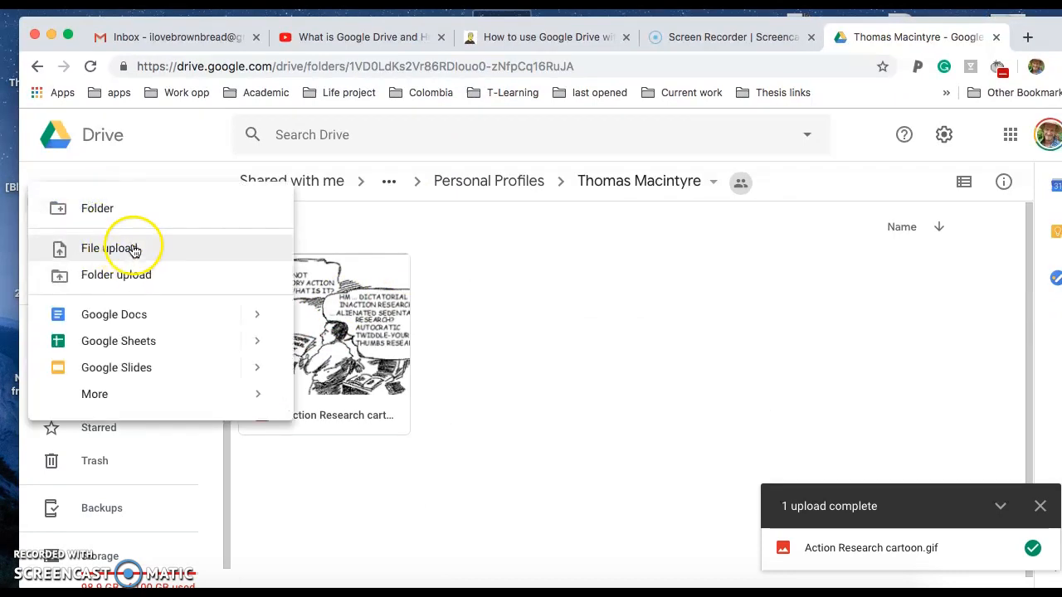
pyautogui.click(109, 248)
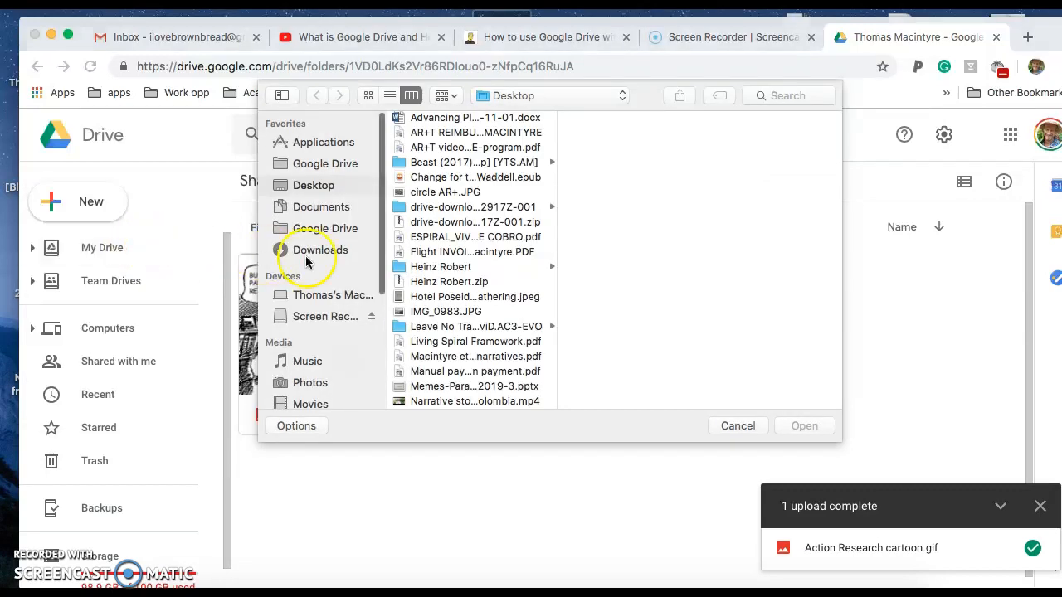
pyautogui.click(321, 207)
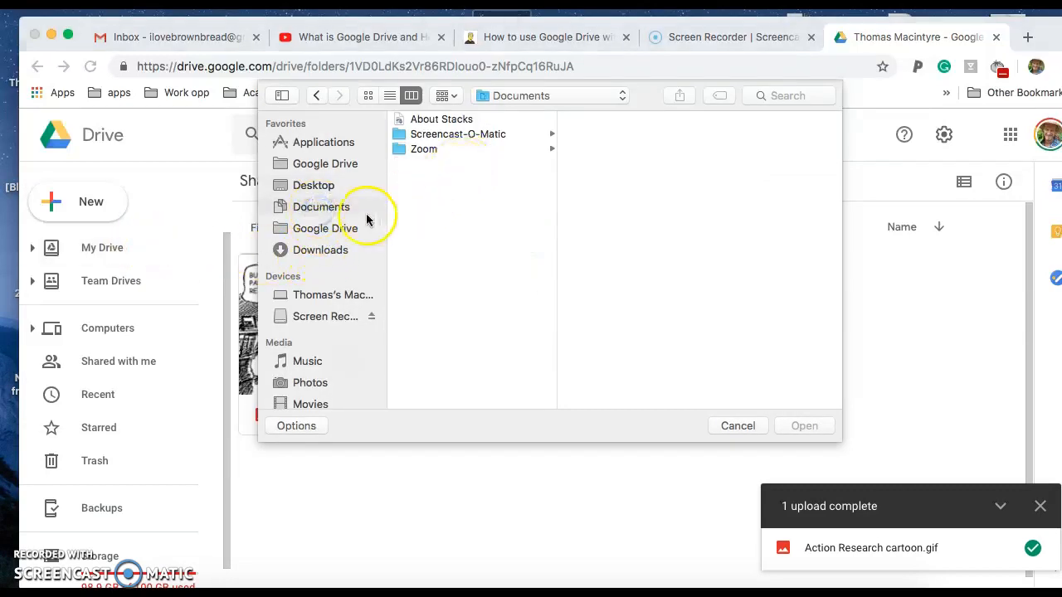
pyautogui.click(323, 185)
pyautogui.scroll(-2, 480, 267)
pyautogui.scroll(3, 479, 267)
pyautogui.scroll(2, 480, 267)
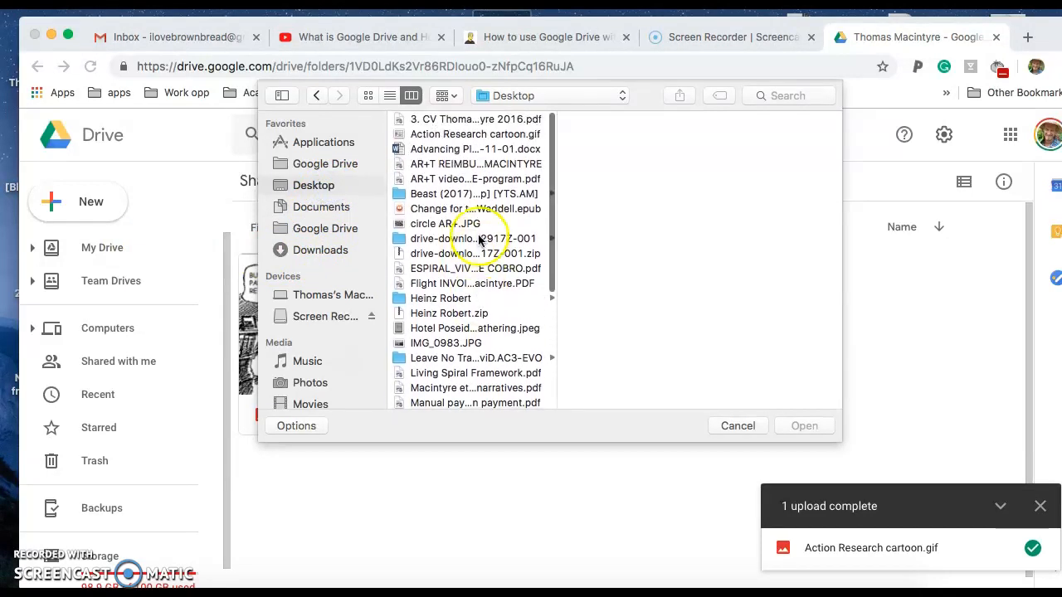
pyautogui.click(470, 121)
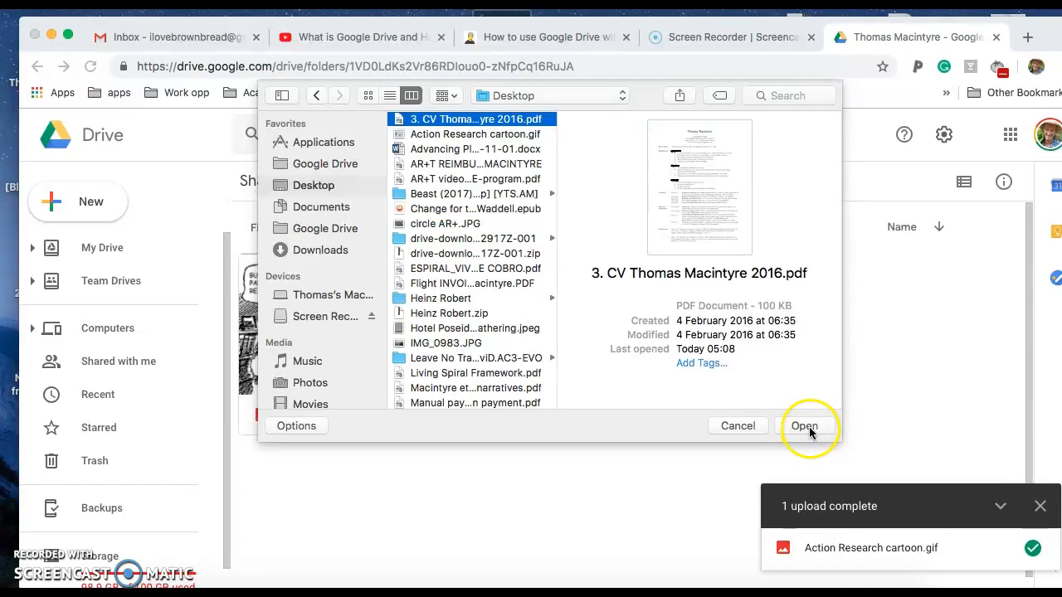
pyautogui.click(803, 426)
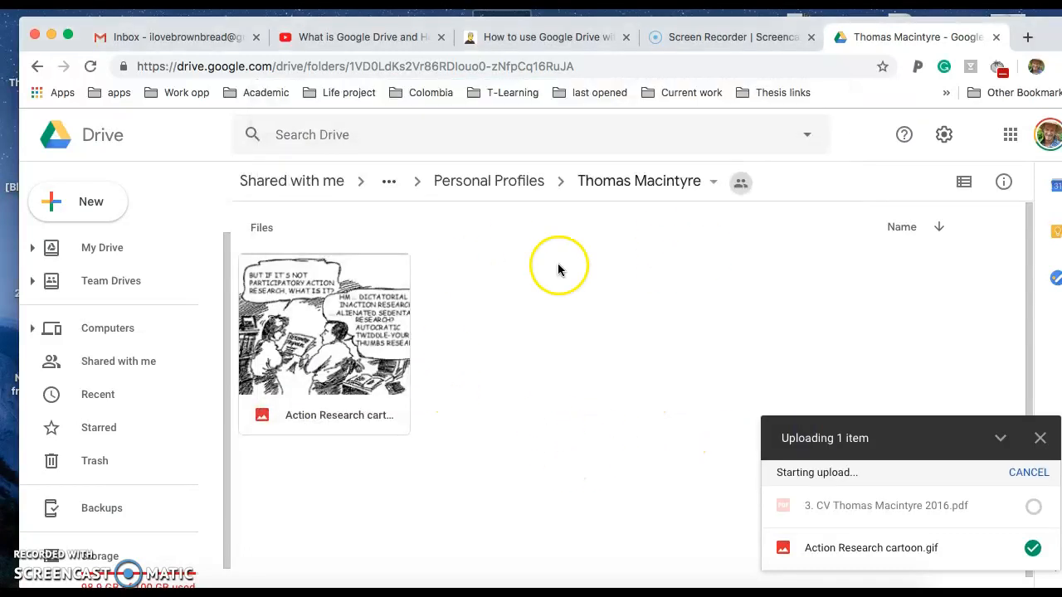
# Go up to GULP AR+T Community, into GULP projects, and open the Chalmers groups spreadsheet
pyautogui.click(485, 182)
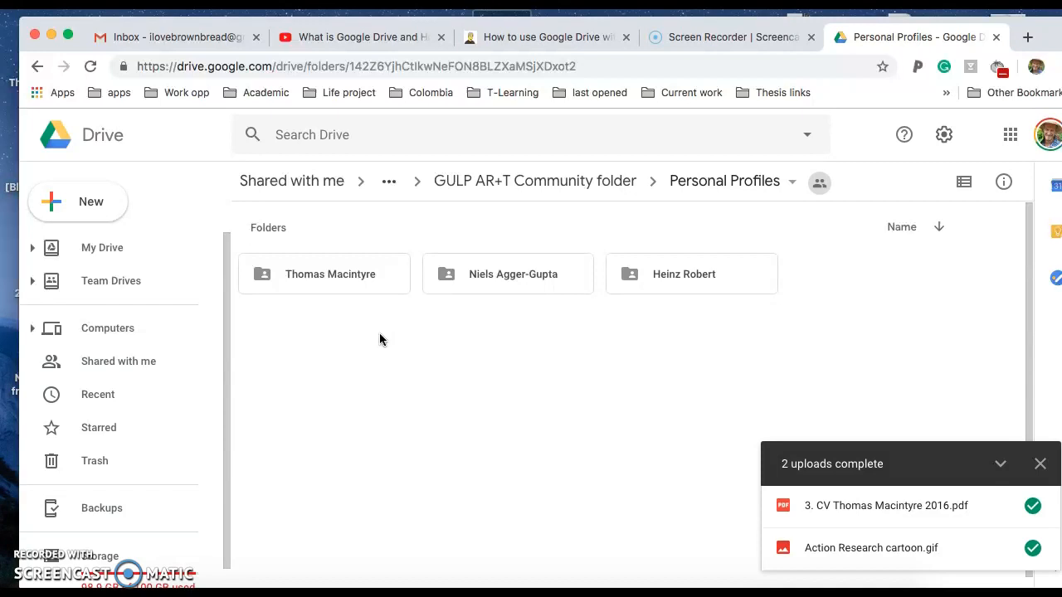
pyautogui.click(539, 187)
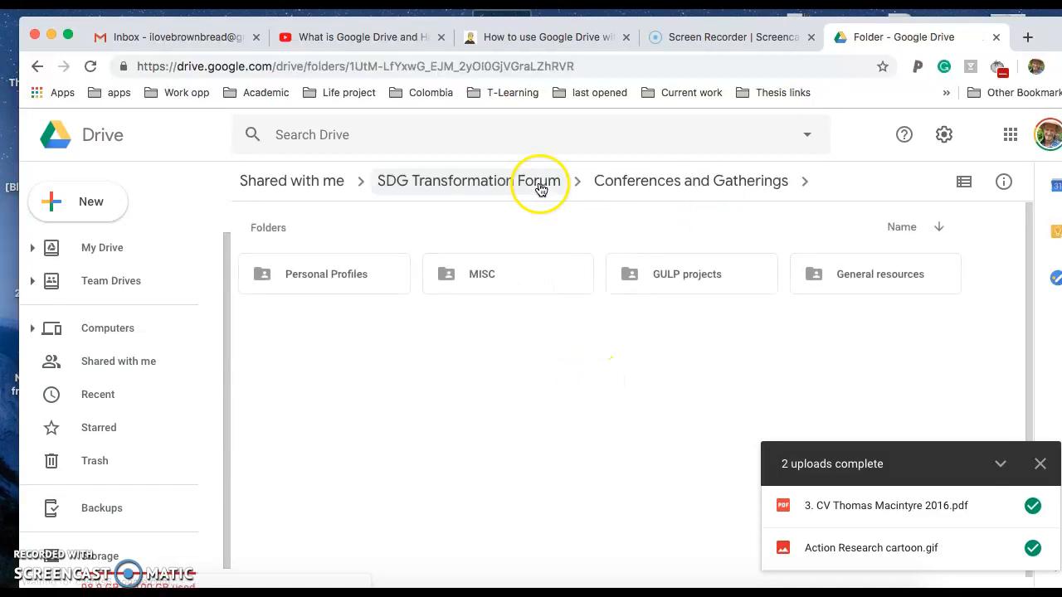
pyautogui.doubleClick(688, 279)
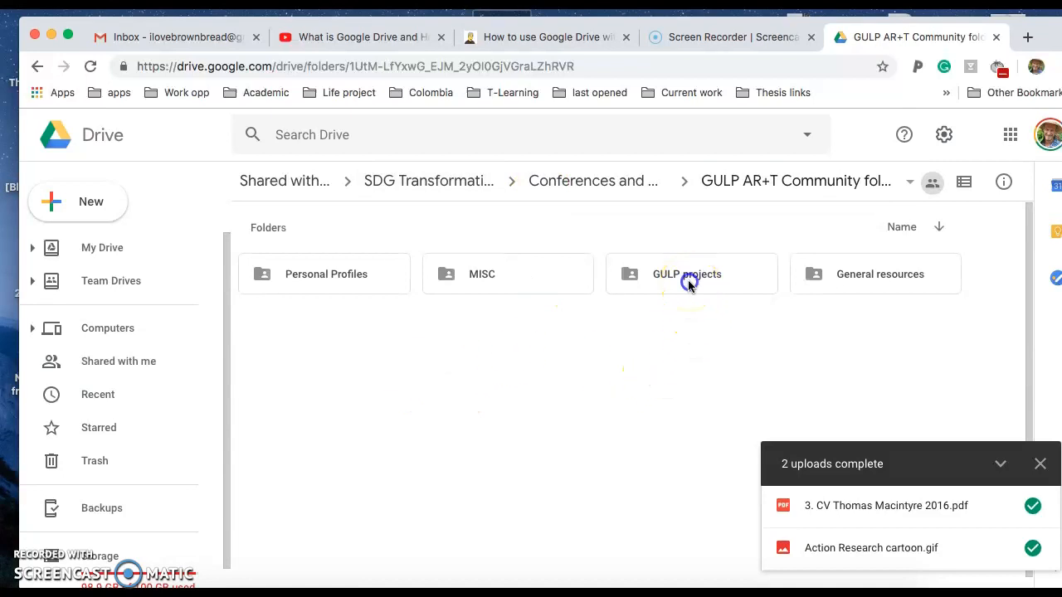
pyautogui.click(361, 339)
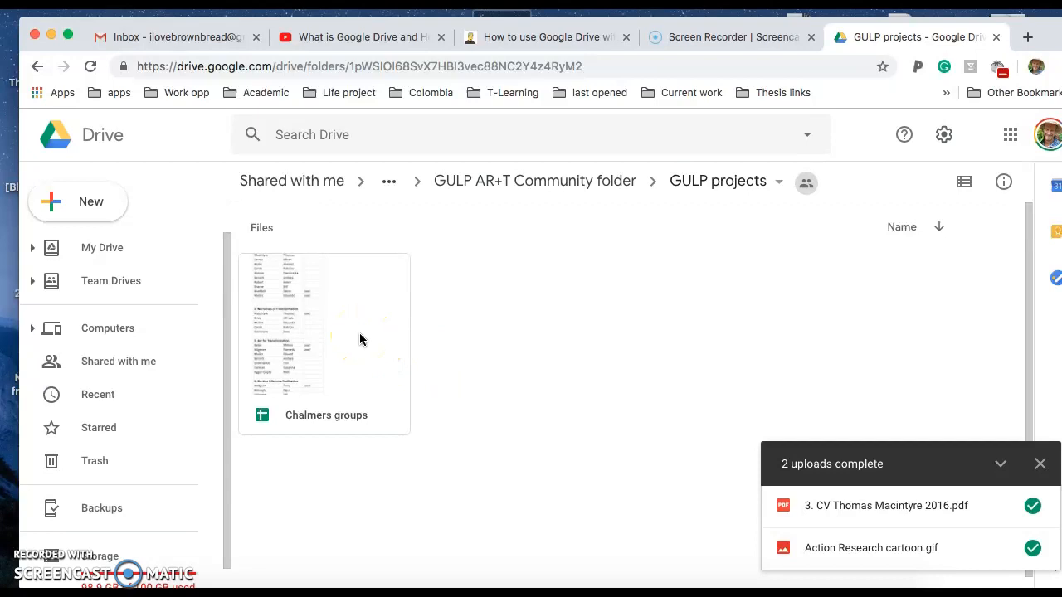
pyautogui.doubleClick(360, 339)
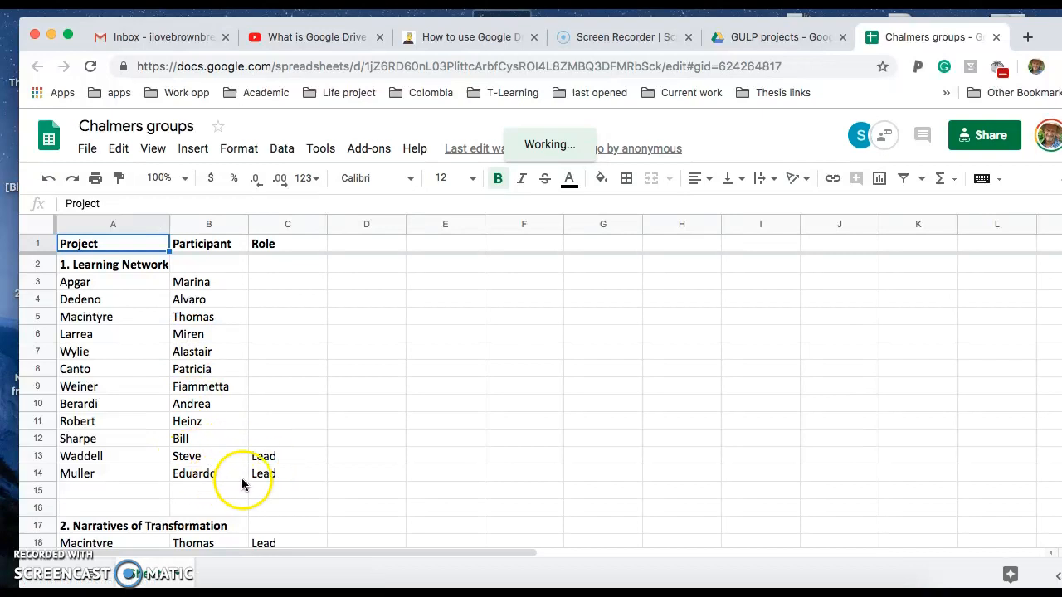
# Scroll through the Chalmers groups project list, then close its tab
pyautogui.scroll(-1, 319, 500)
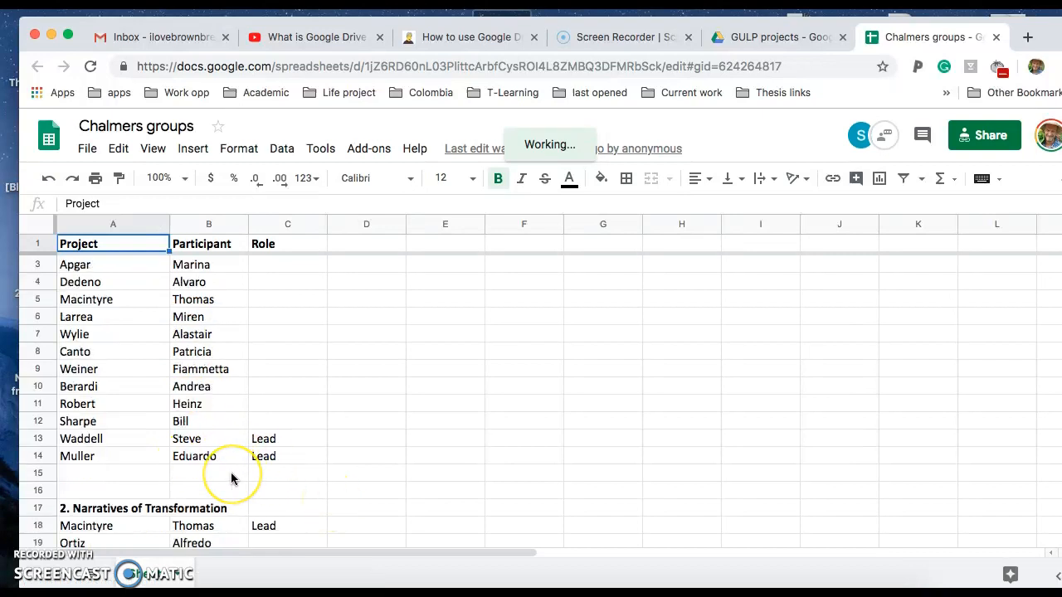
pyautogui.scroll(-2, 224, 475)
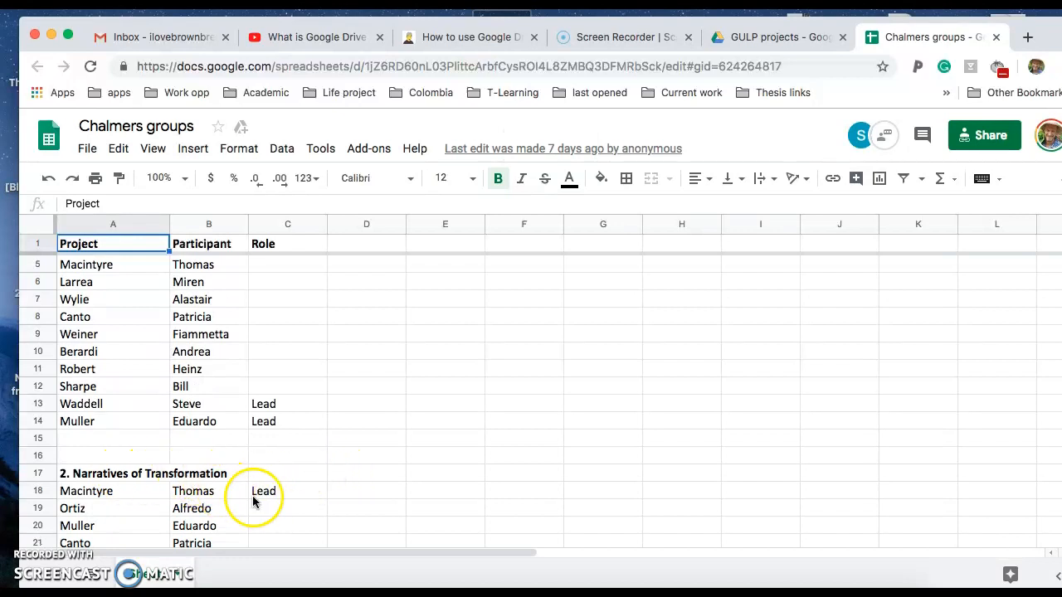
pyautogui.scroll(-17, 254, 501)
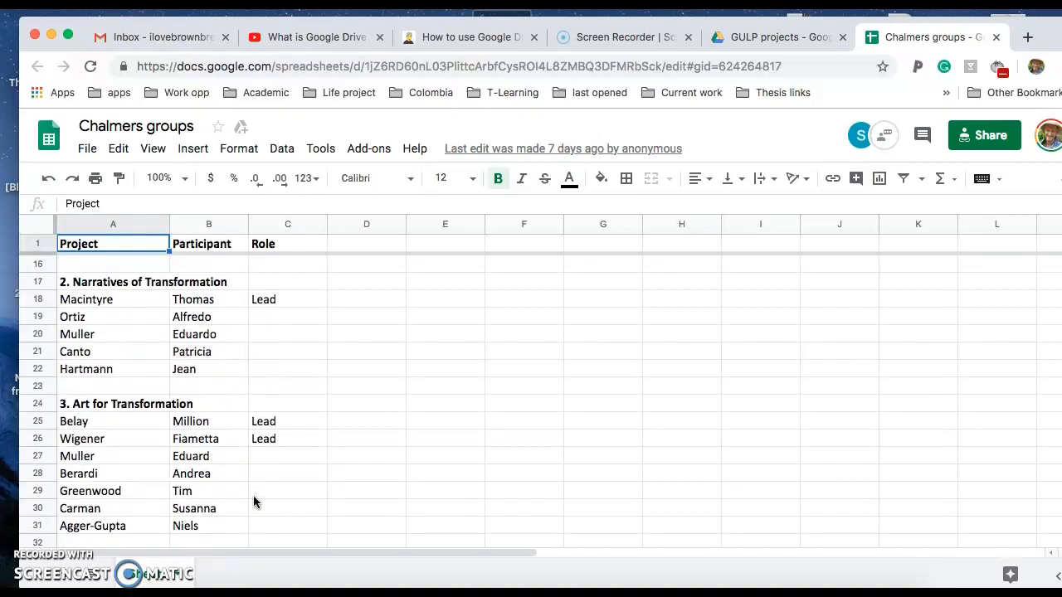
pyautogui.scroll(-11, 254, 502)
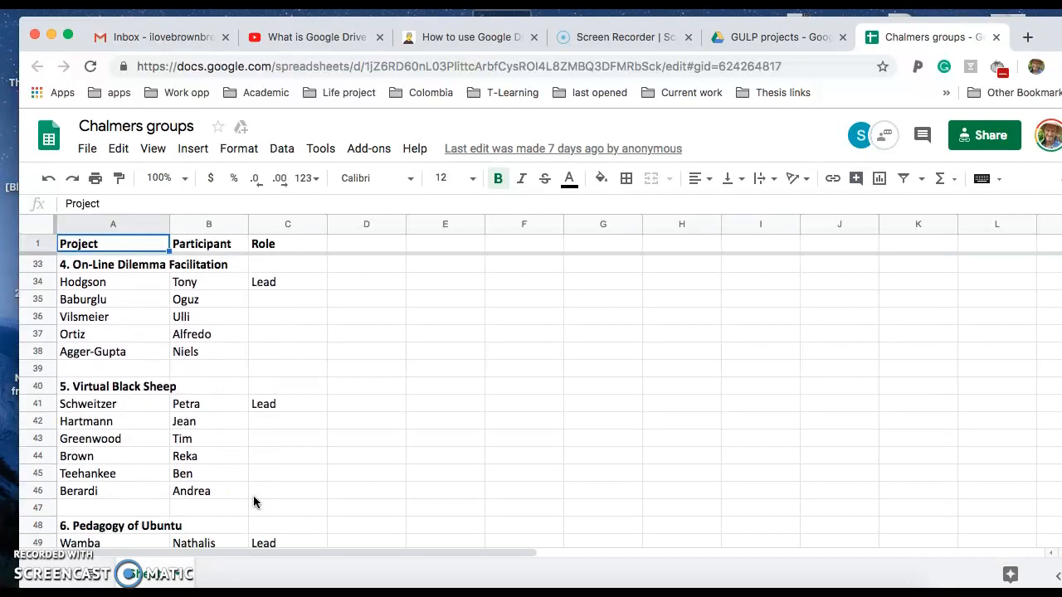
pyautogui.scroll(17, 254, 502)
pyautogui.hscroll(2, 254, 502)
pyautogui.scroll(5, 253, 496)
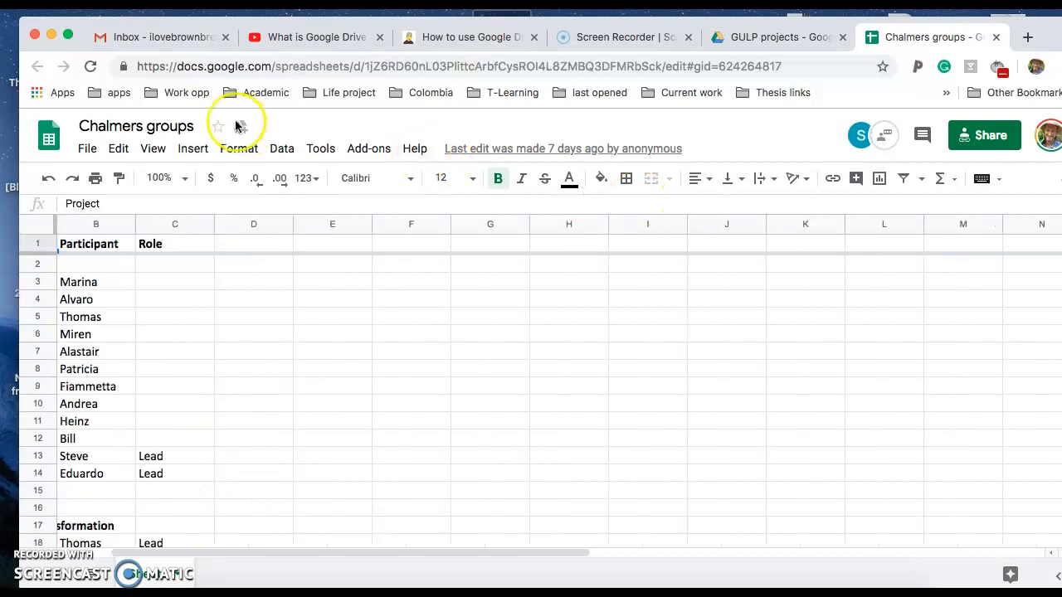
pyautogui.click(996, 37)
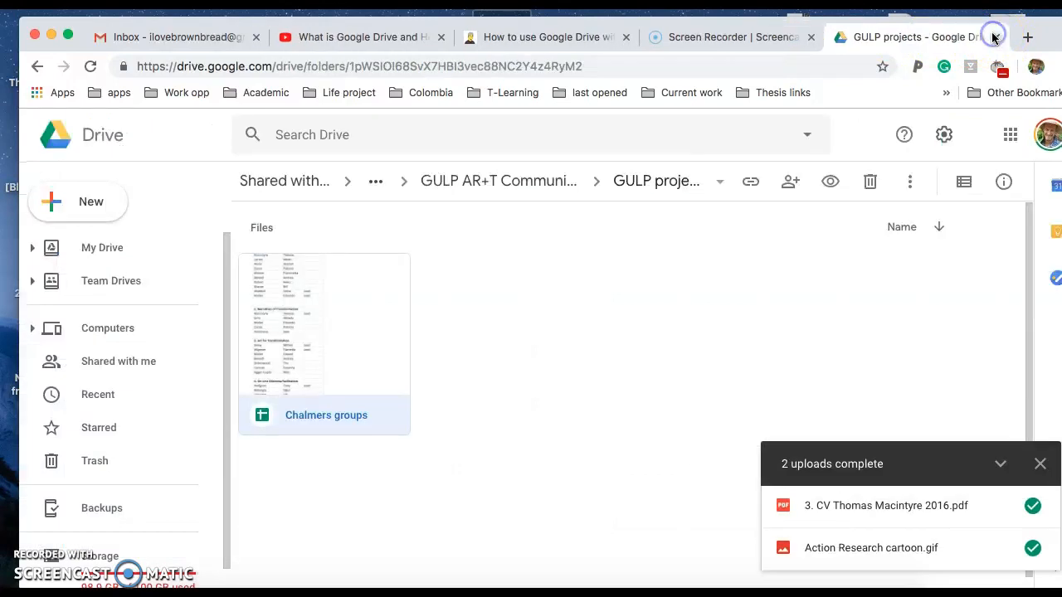
# Create a 'Transformations Narratives' folder in GULP projects and open it
pyautogui.click(513, 347)
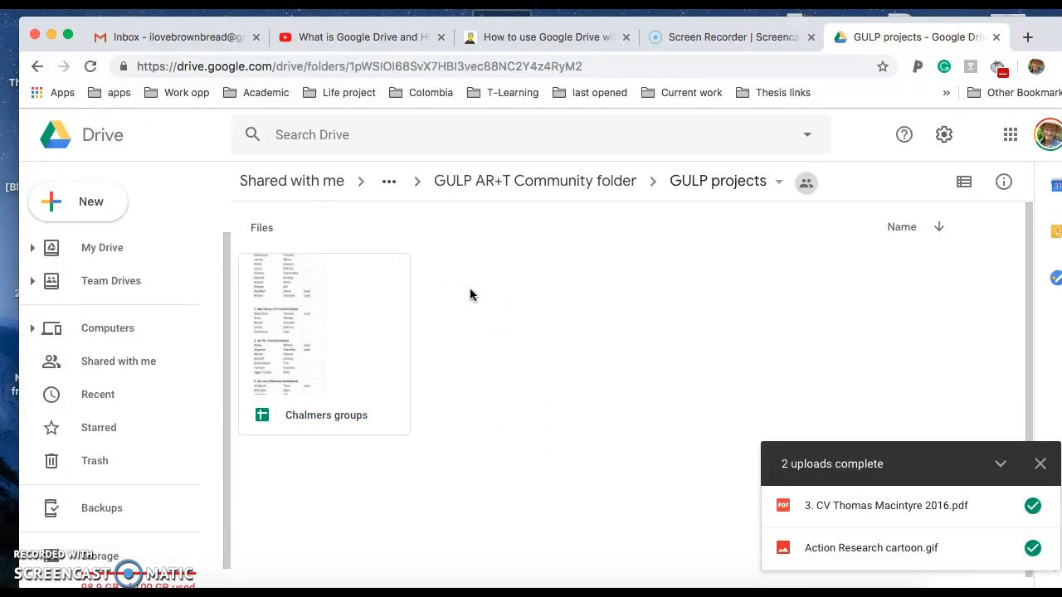
pyautogui.rightClick(470, 295)
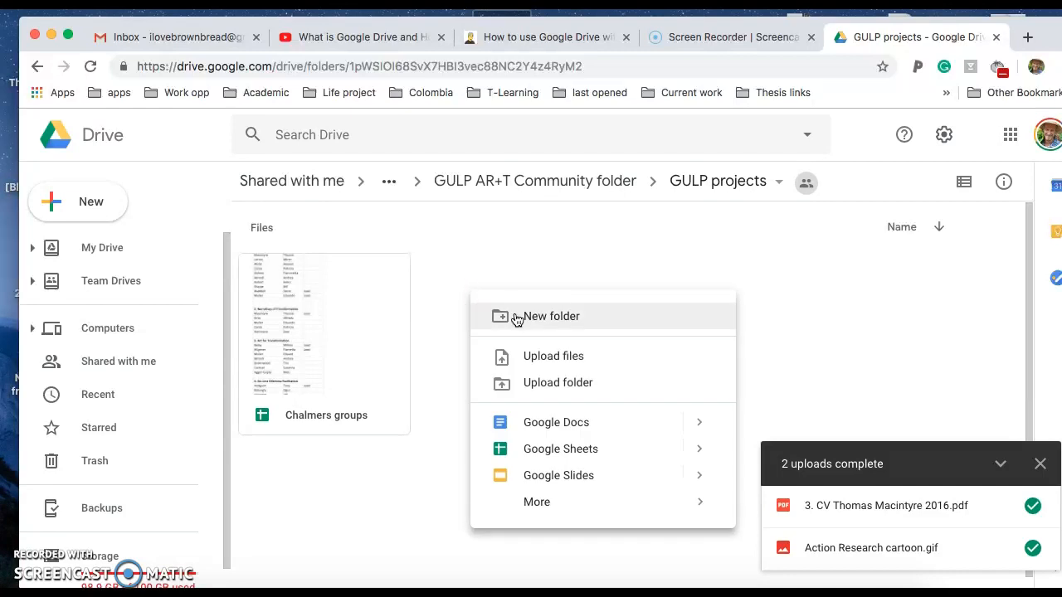
pyautogui.click(515, 319)
pyautogui.write('Transformatio')
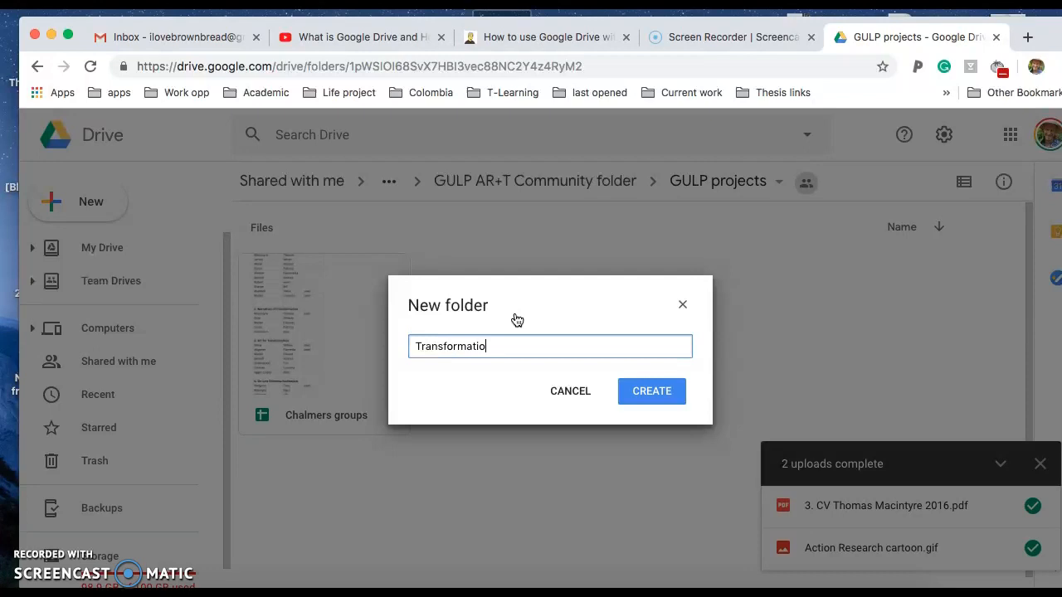
pyautogui.write('ns Narratives')
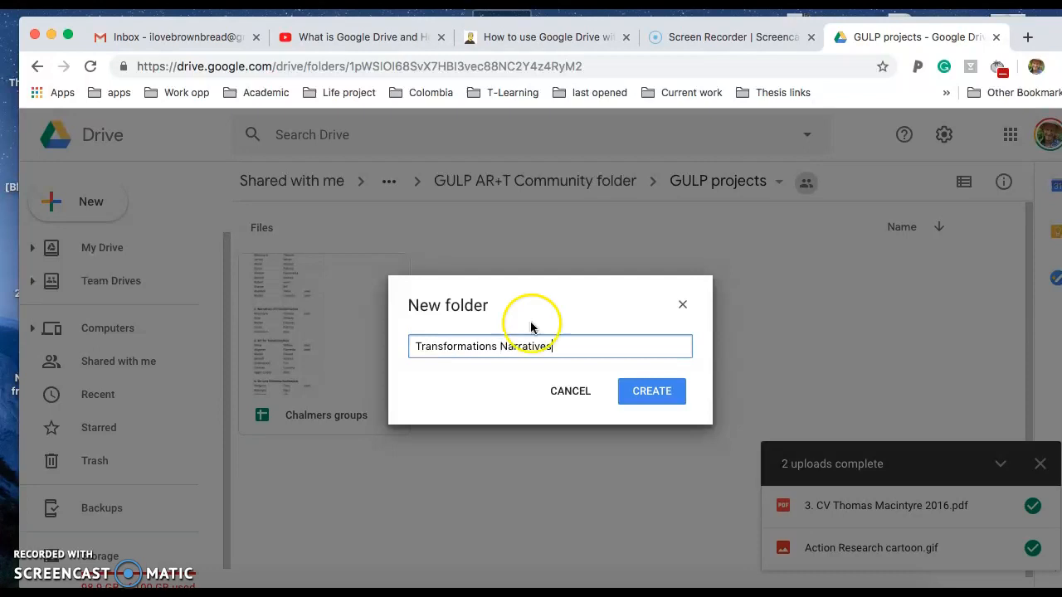
pyautogui.click(645, 402)
pyautogui.click(345, 290)
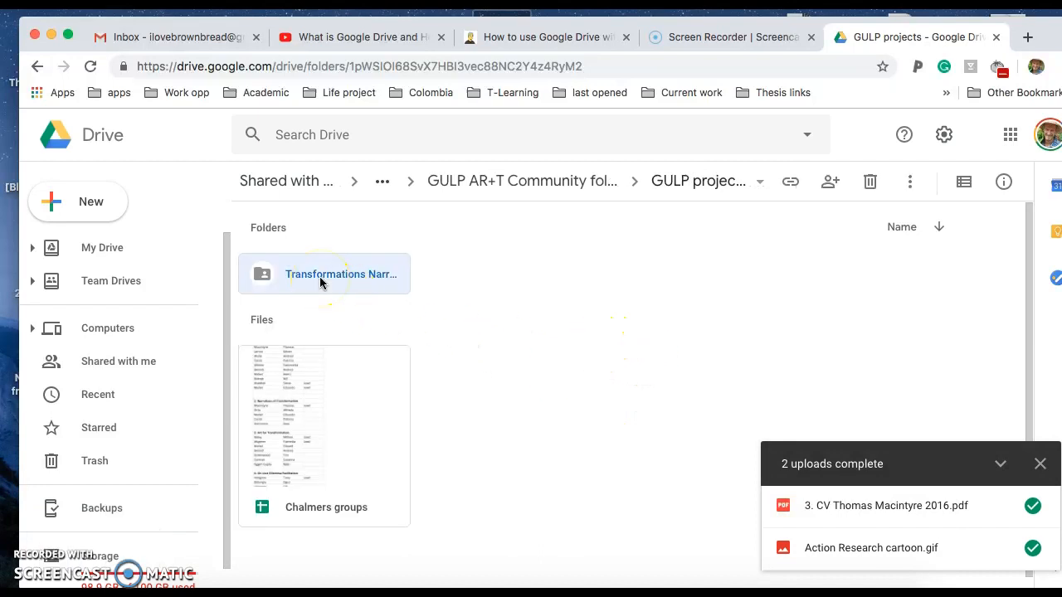
pyautogui.doubleClick(321, 283)
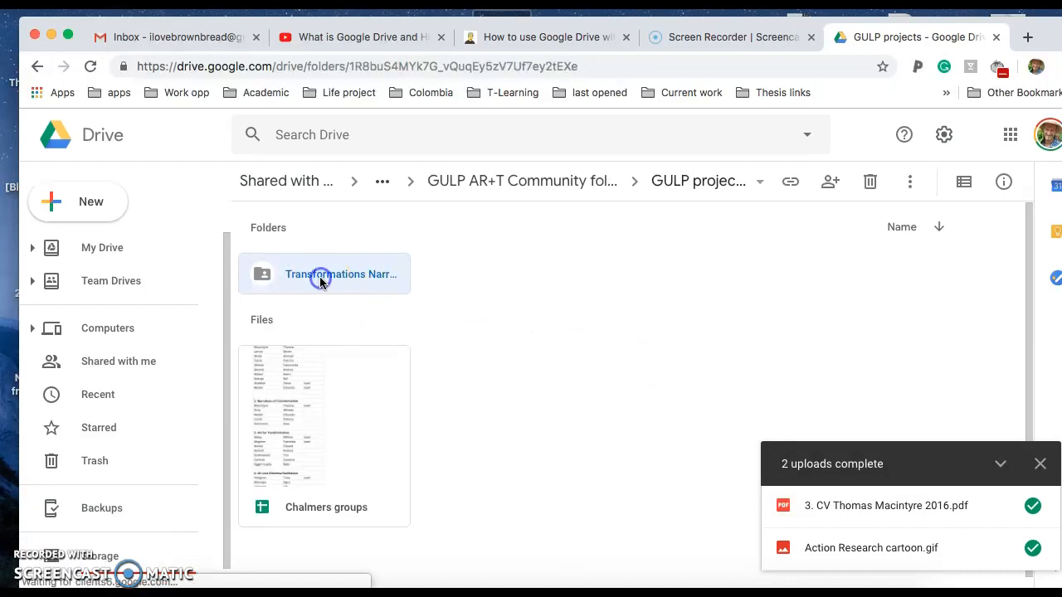
pyautogui.click(79, 202)
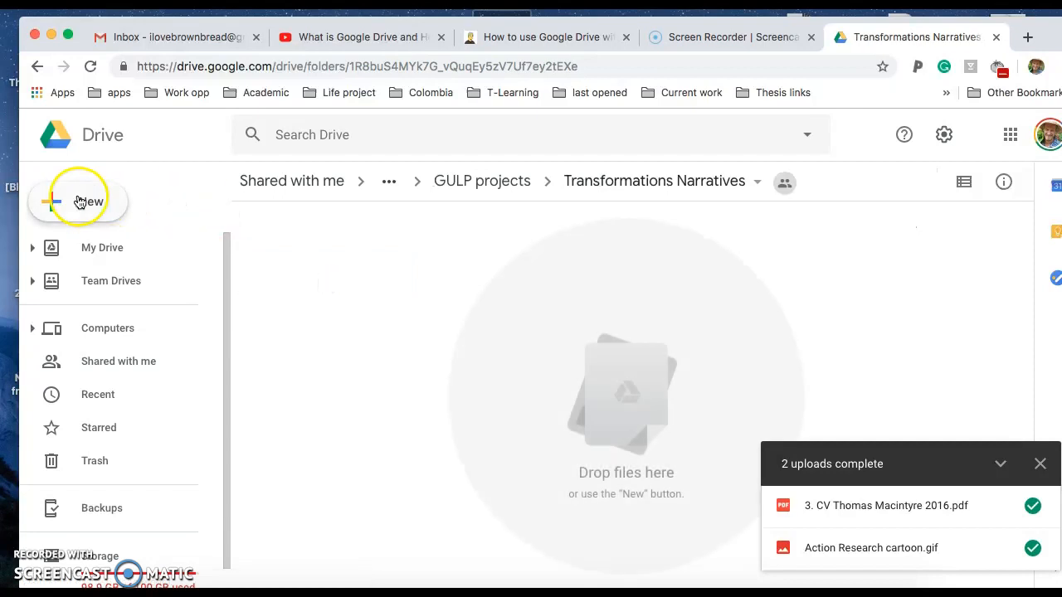
# Upload Living Spiral Framework.pdf into the Transformations Narratives folder
pyautogui.click(83, 200)
pyautogui.click(128, 249)
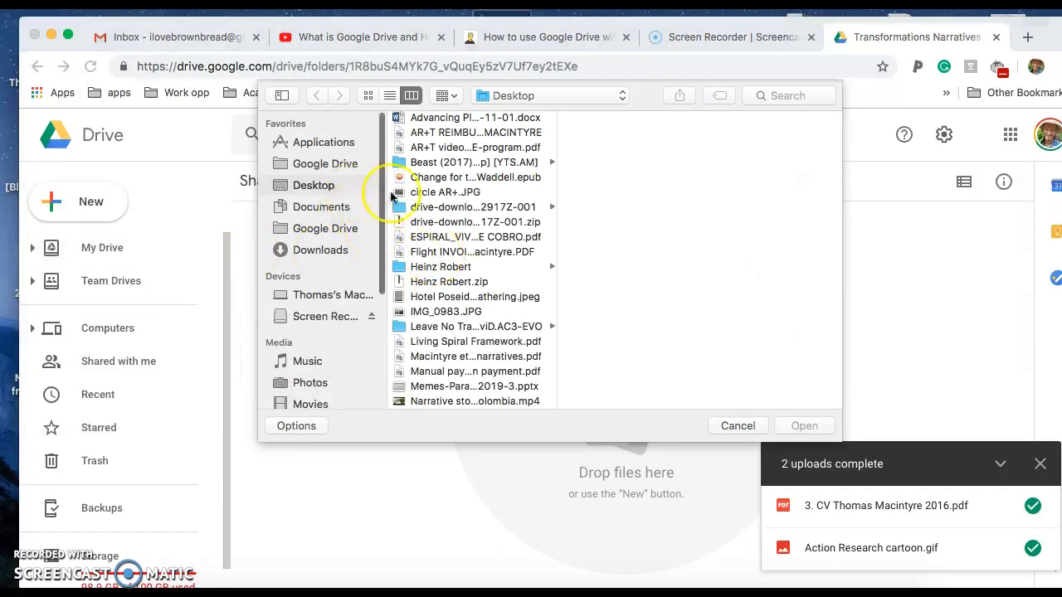
pyautogui.scroll(-2, 497, 332)
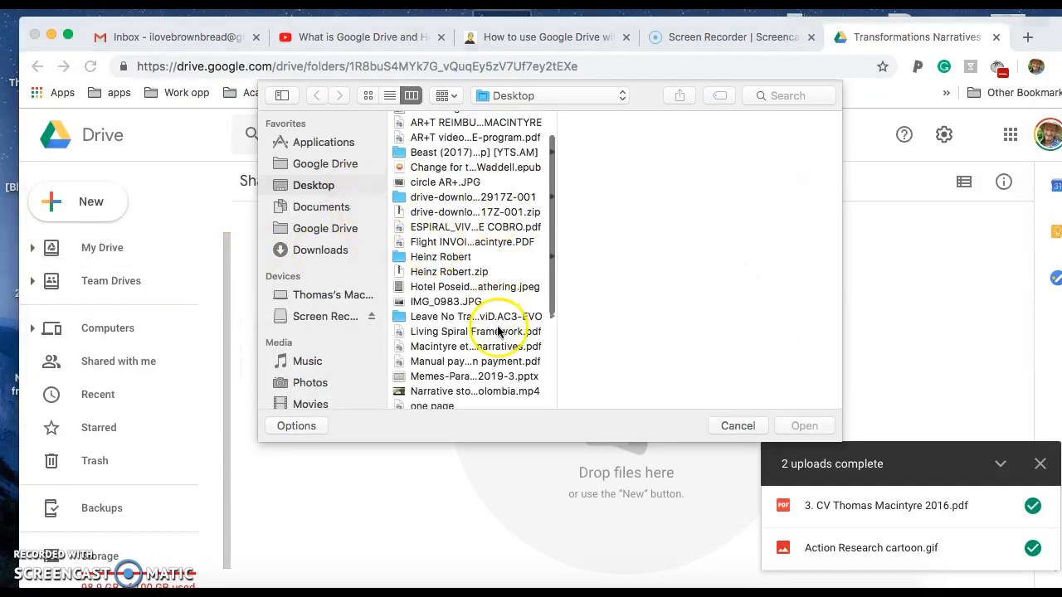
pyautogui.click(498, 331)
pyautogui.click(802, 427)
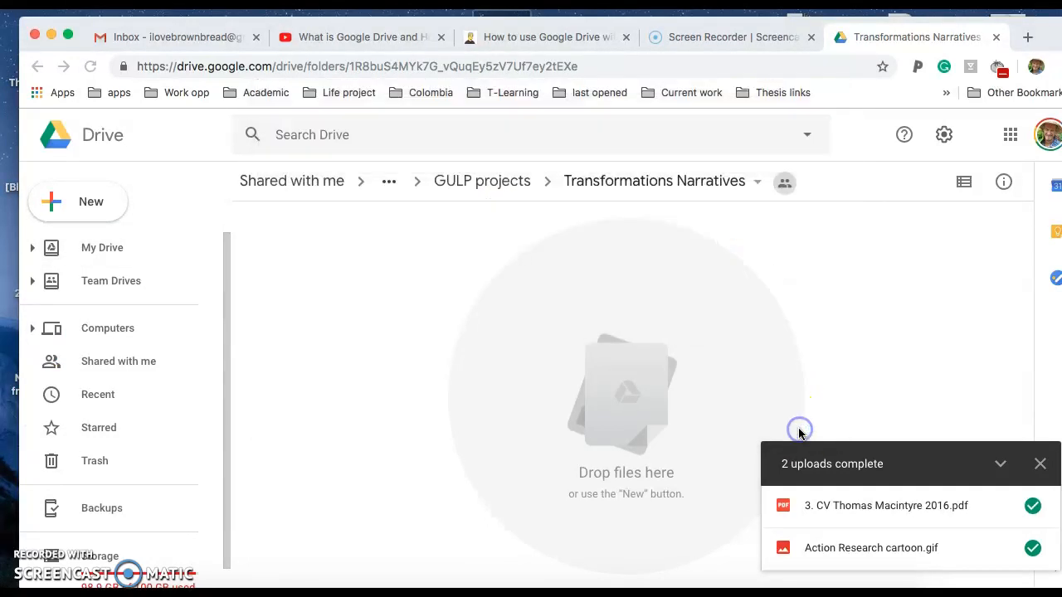
# Return through GULP projects to the GULP AR+T Community folder
pyautogui.click(587, 304)
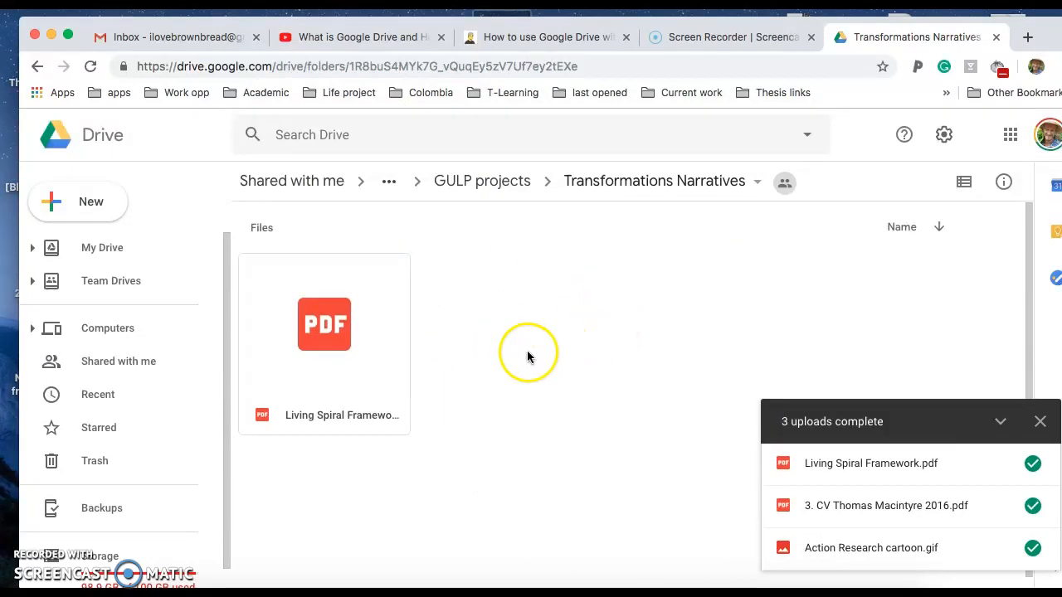
pyautogui.click(487, 184)
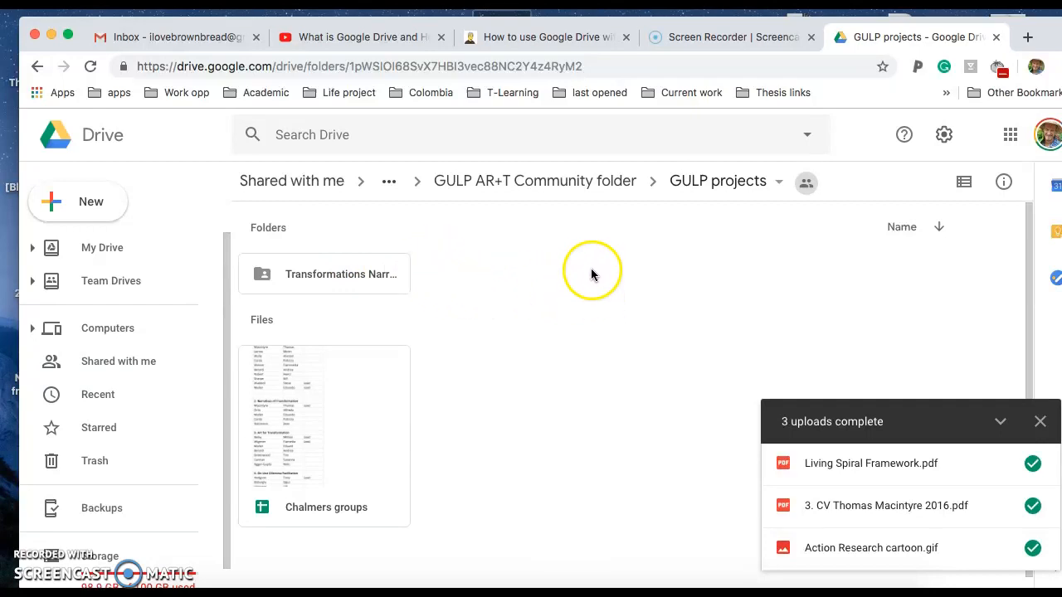
pyautogui.click(515, 188)
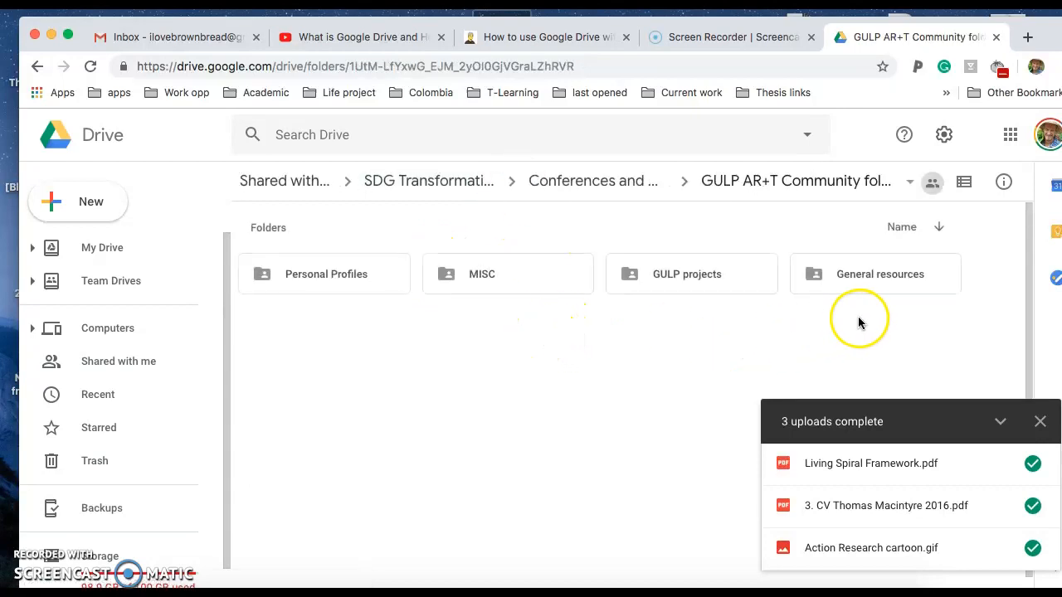
# Peek into General resources' Tony-Bill diagrams folder, then open the Gathering Participants Email list document
pyautogui.doubleClick(865, 276)
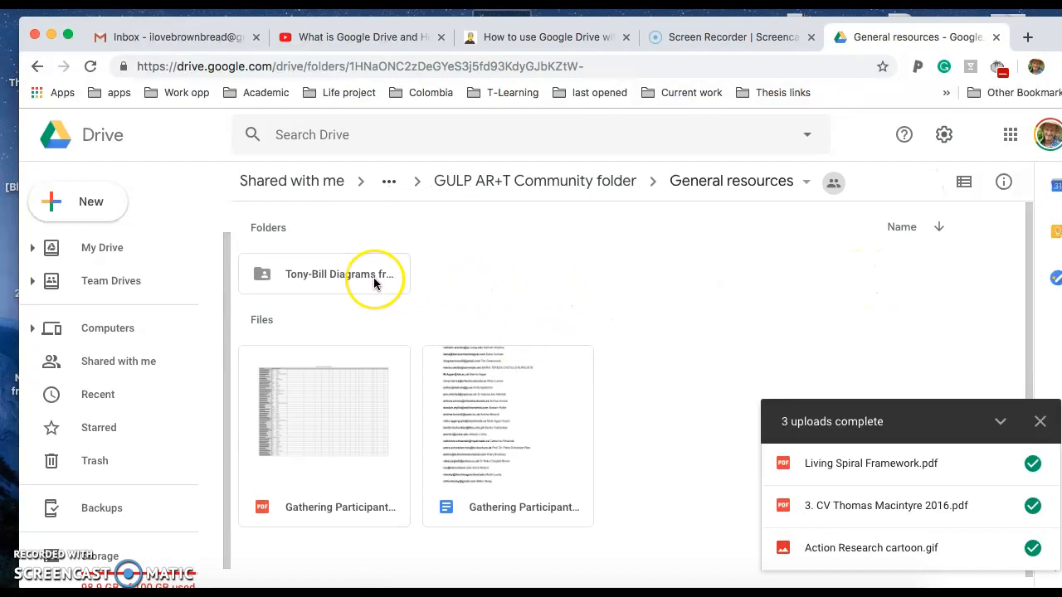
pyautogui.doubleClick(328, 281)
pyautogui.click(627, 251)
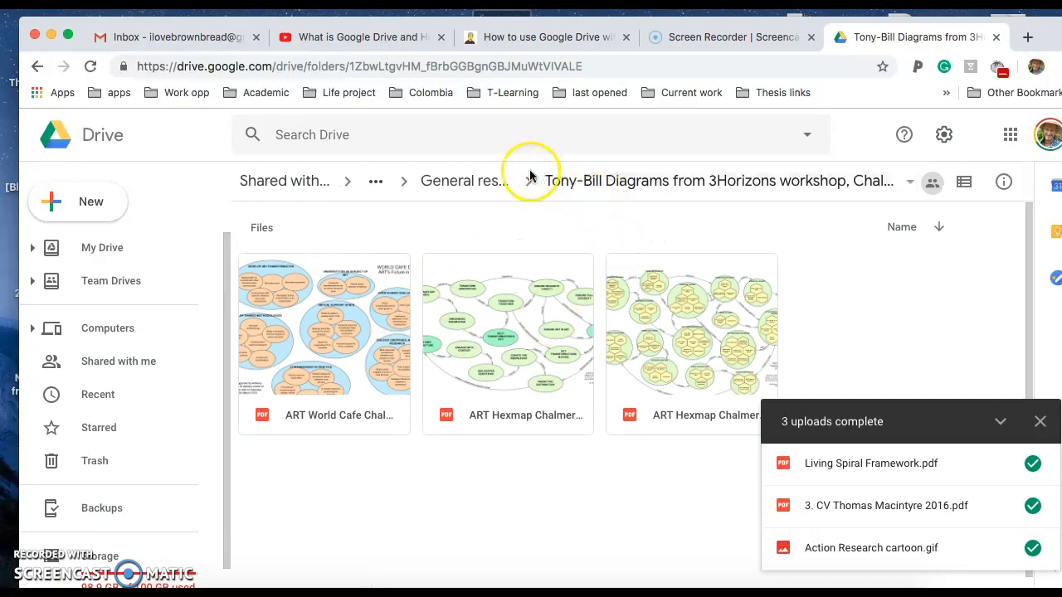
pyautogui.click(471, 183)
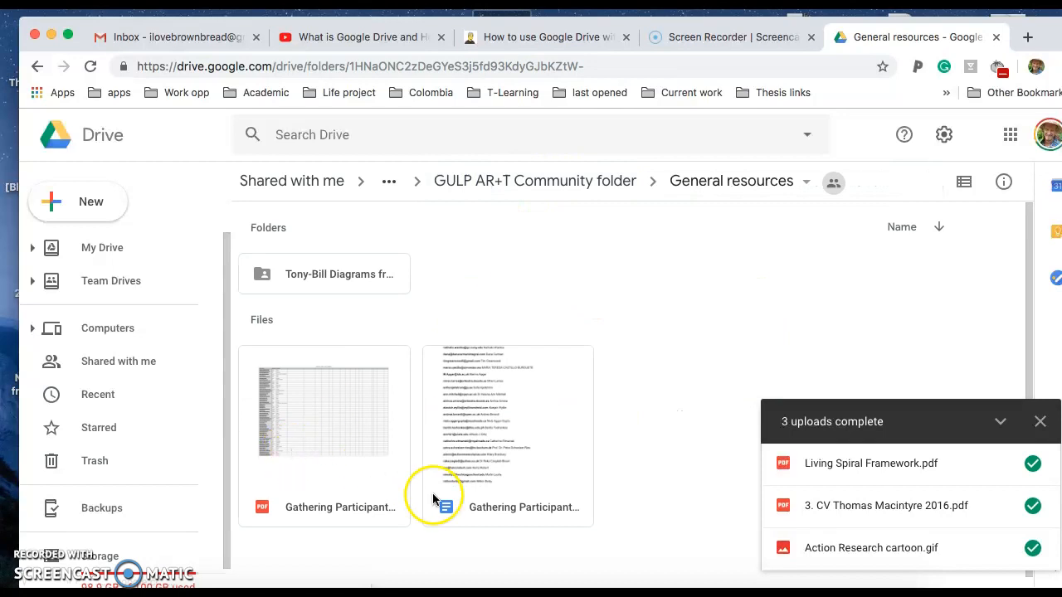
pyautogui.doubleClick(500, 435)
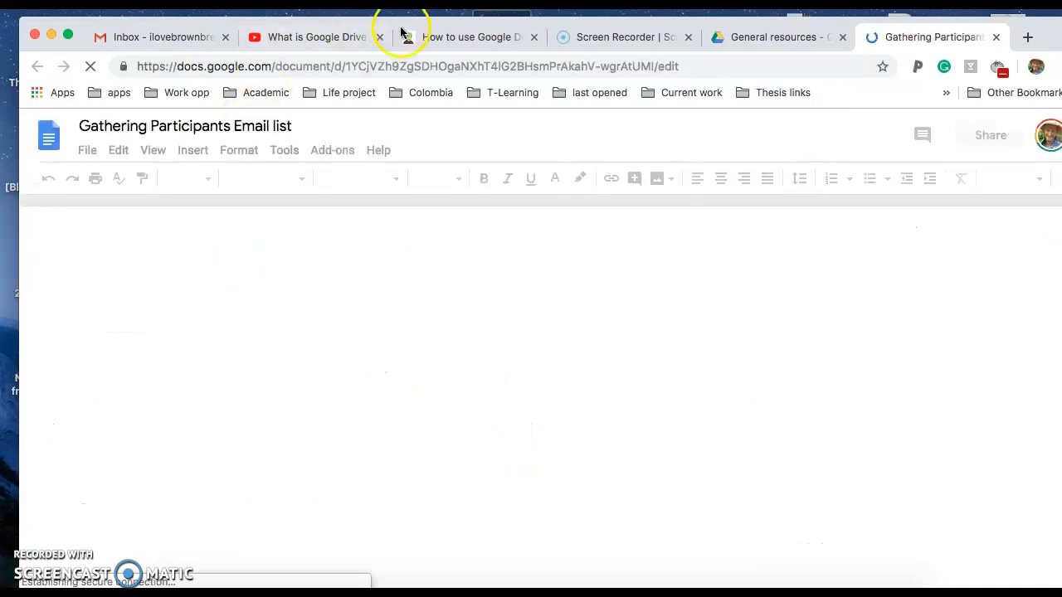
# Skim the participants' names and email addresses, then switch back to the General resources folder
pyautogui.scroll(-3, 404, 450)
pyautogui.scroll(-4, 403, 450)
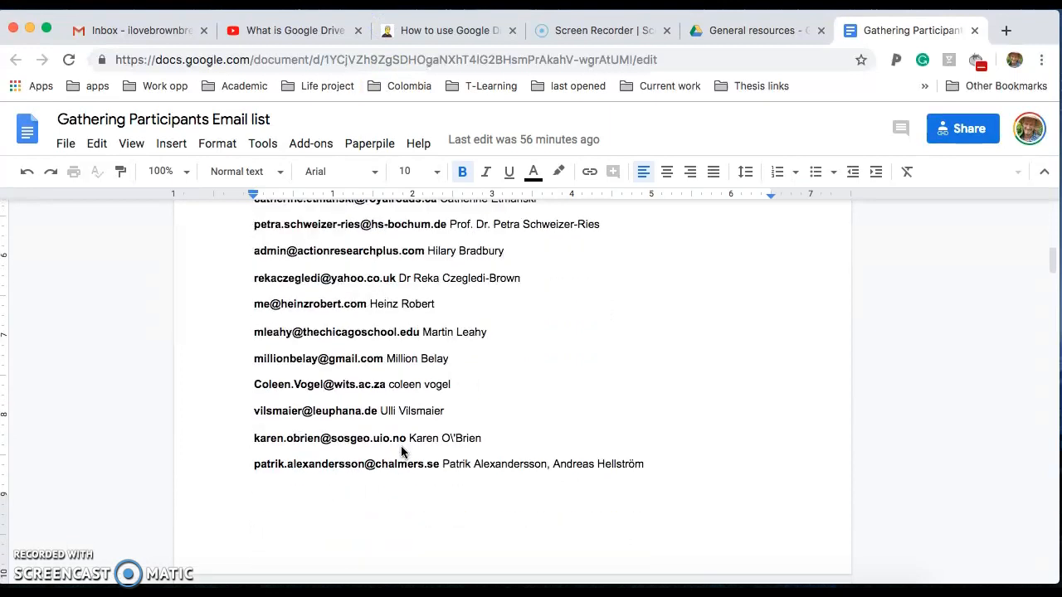
pyautogui.scroll(8, 403, 451)
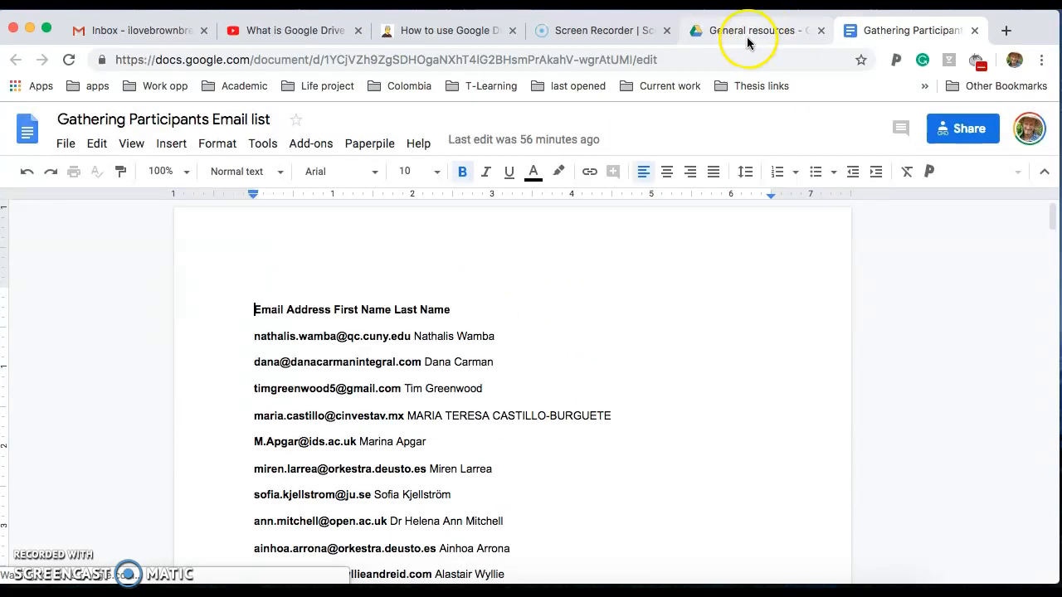
pyautogui.click(749, 33)
# Navigate up to the GULP AR+T Community folder and dismiss the chat message notification
pyautogui.click(465, 174)
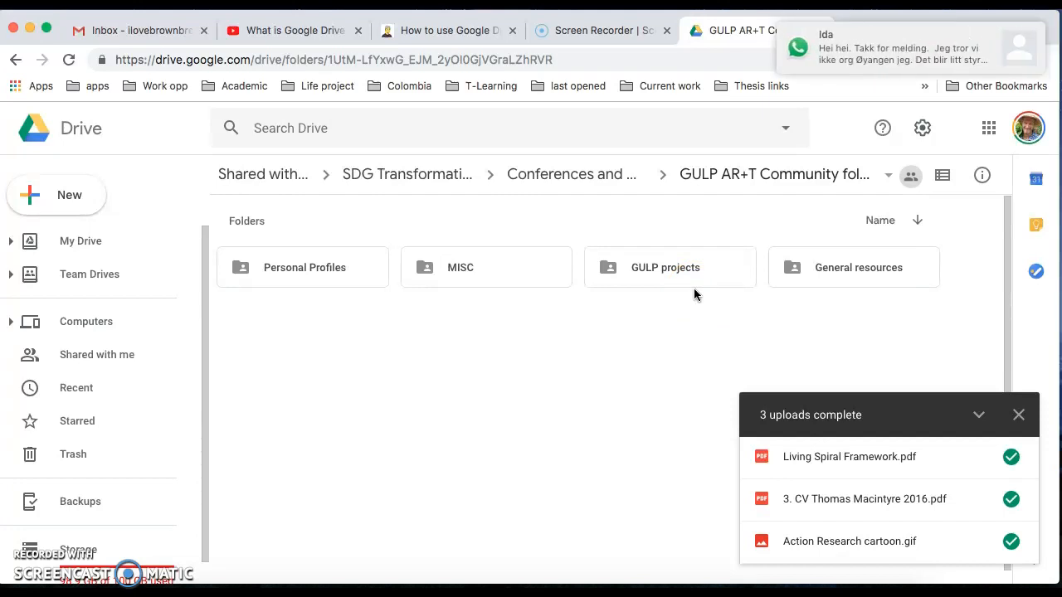
pyautogui.click(827, 65)
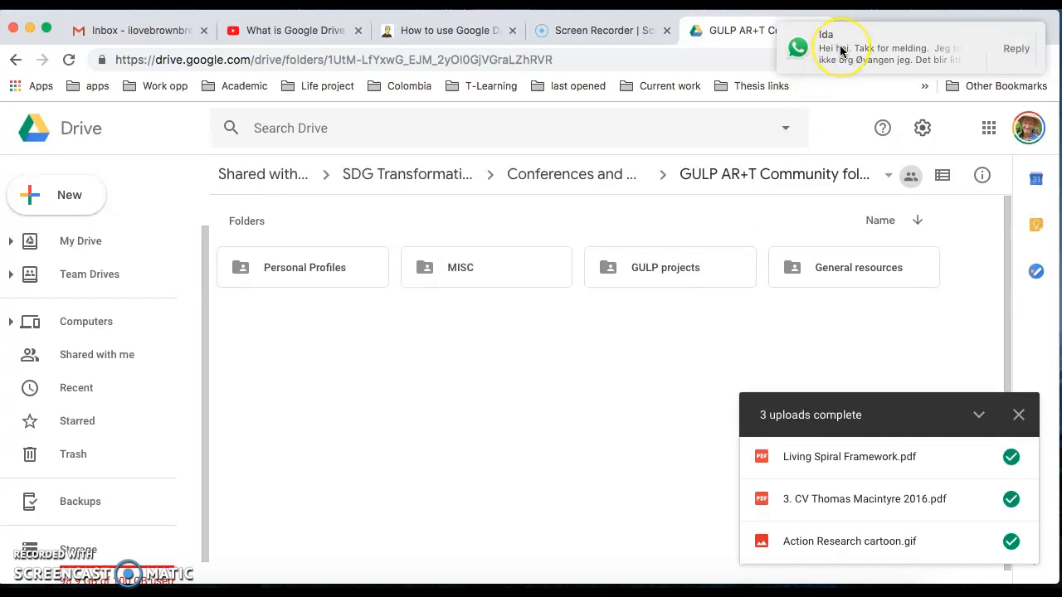
pyautogui.click(415, 473)
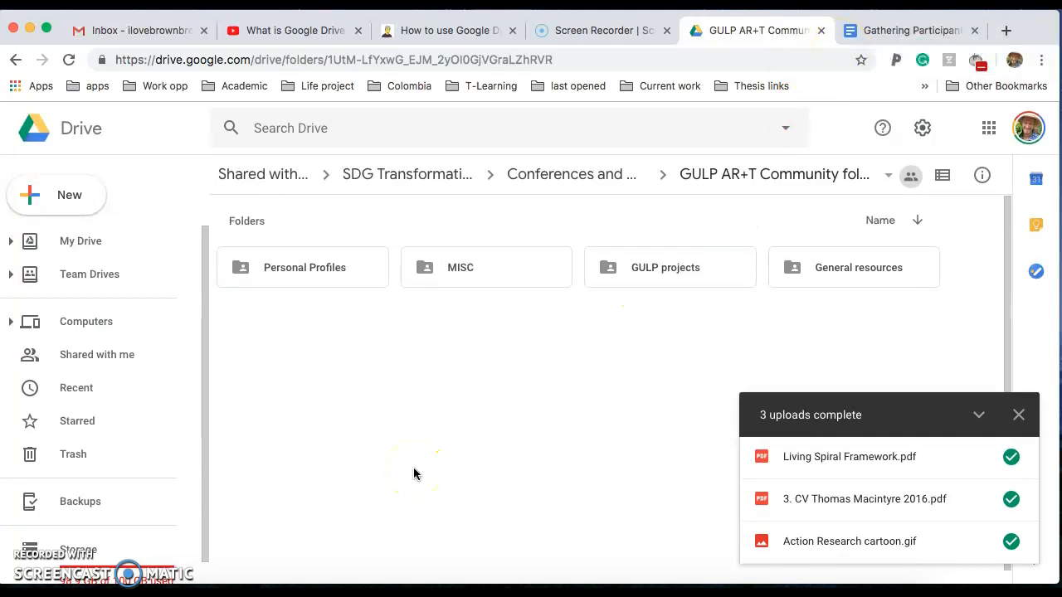